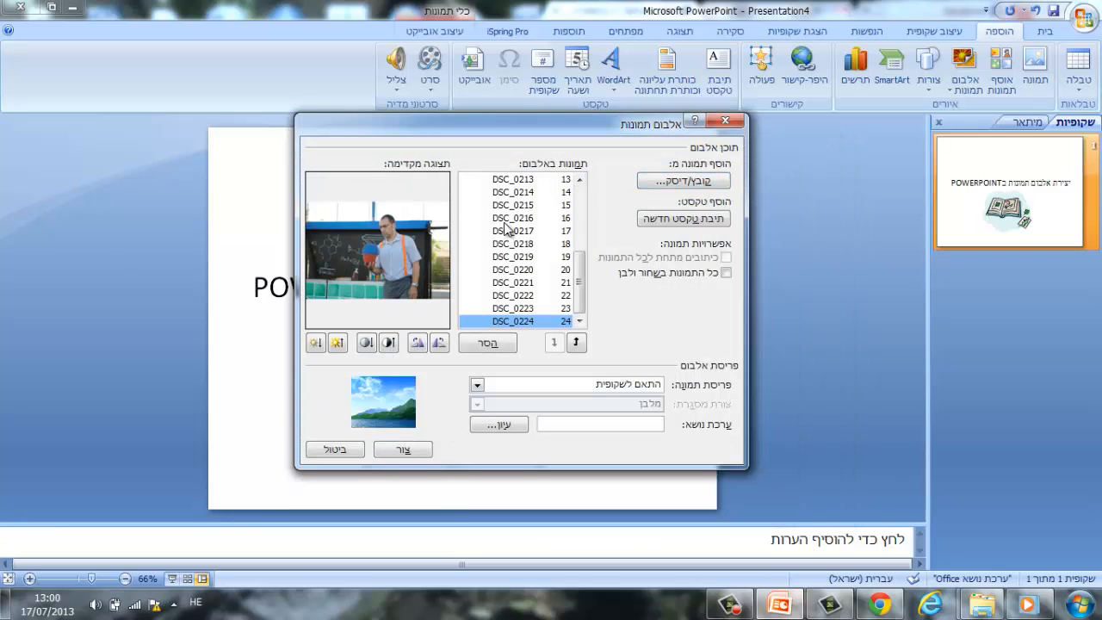
Preview several pictures in the photo album list, including DSC_0216, DSC_0186 and DSC_0193.
left_click(509, 220)
scroll(535, 269, "up", 4)
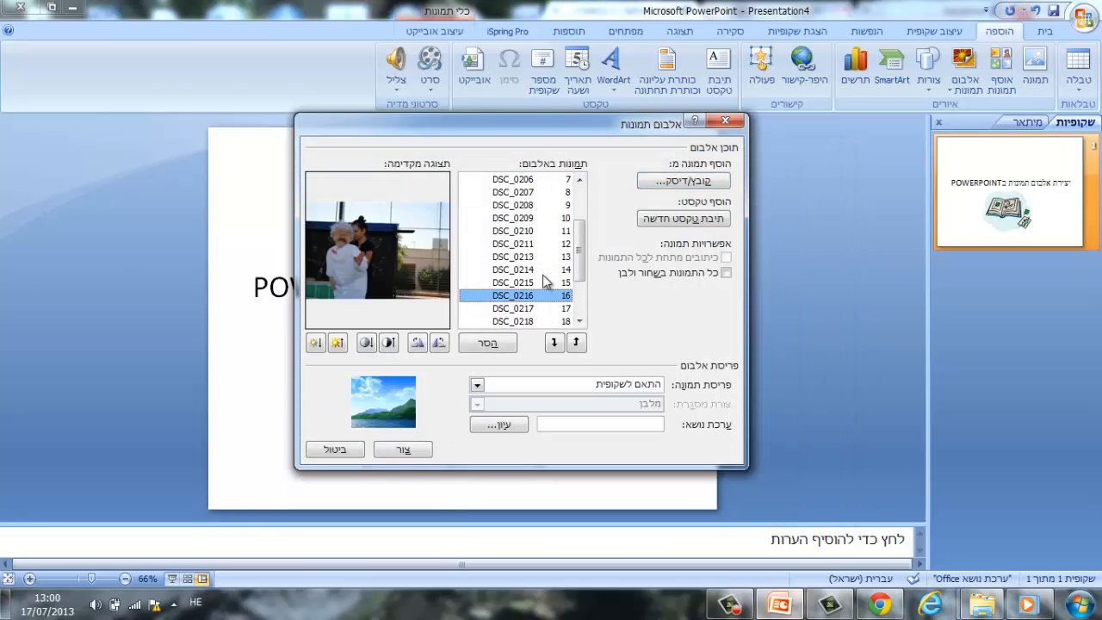
left_click(526, 183)
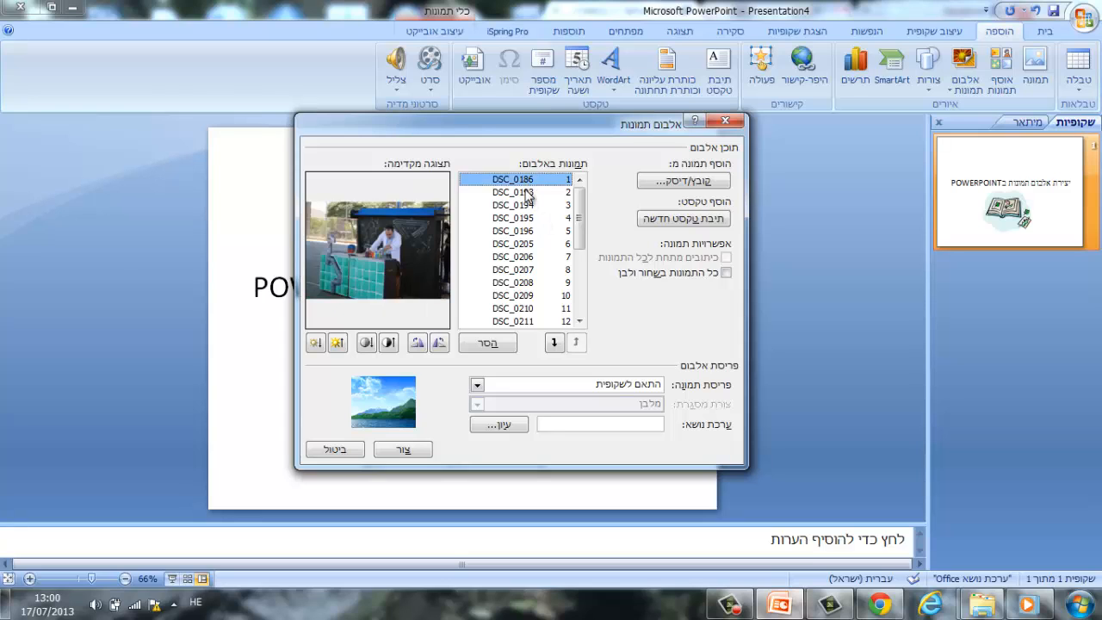
left_click(527, 193)
left_click(530, 182)
left_click(531, 192)
Move picture DSC_0194 up to first place in the album order.
left_click(523, 208)
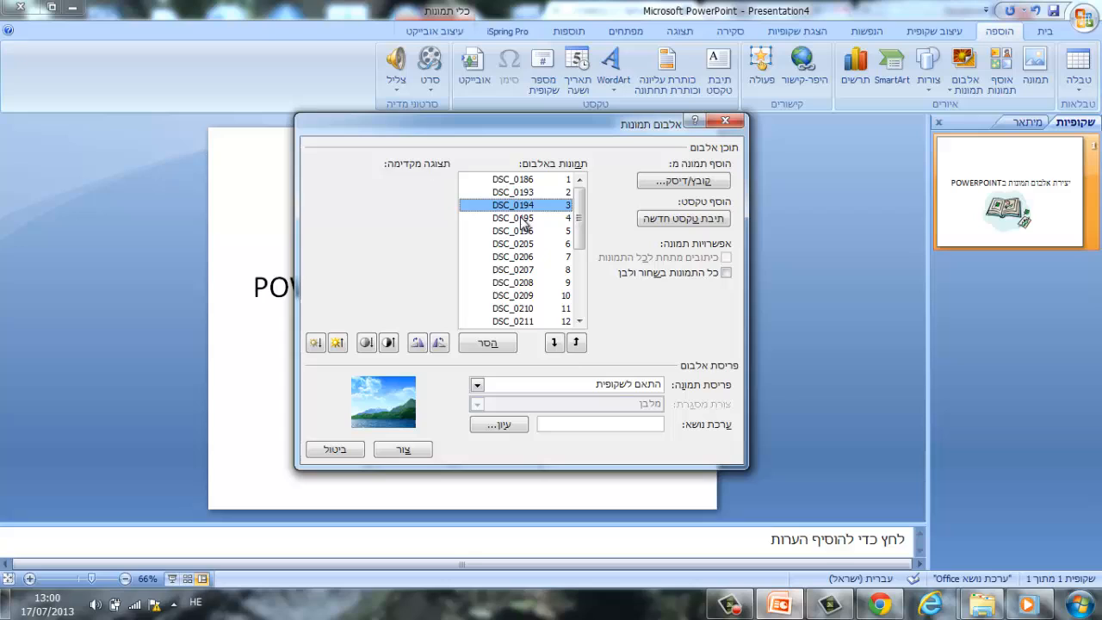
left_click(555, 342)
left_click(576, 343)
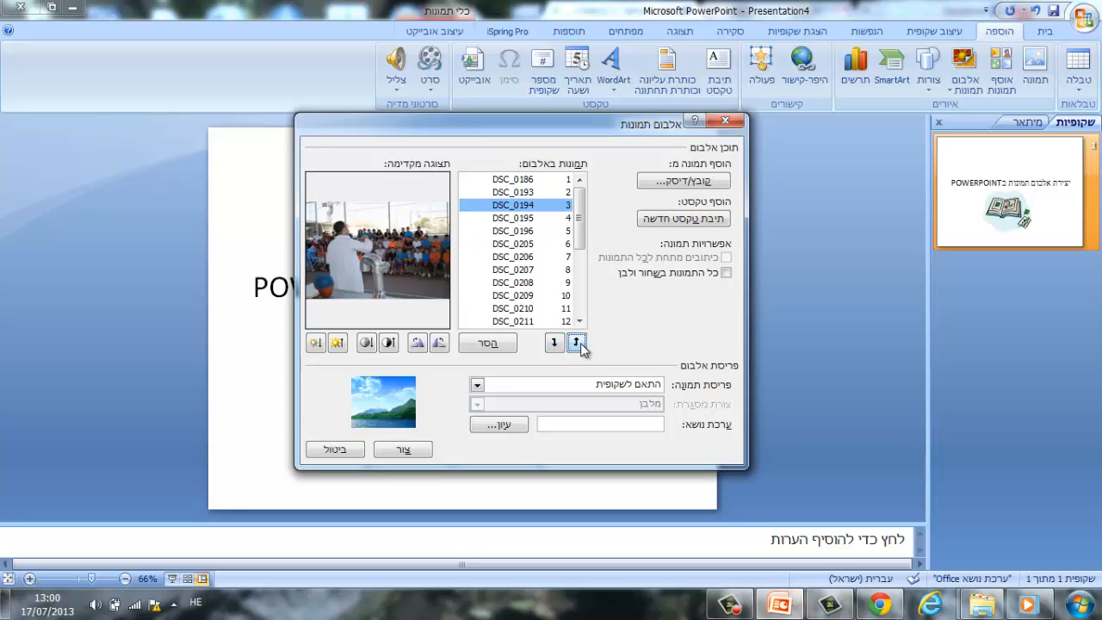
left_click(576, 343)
left_click(578, 344)
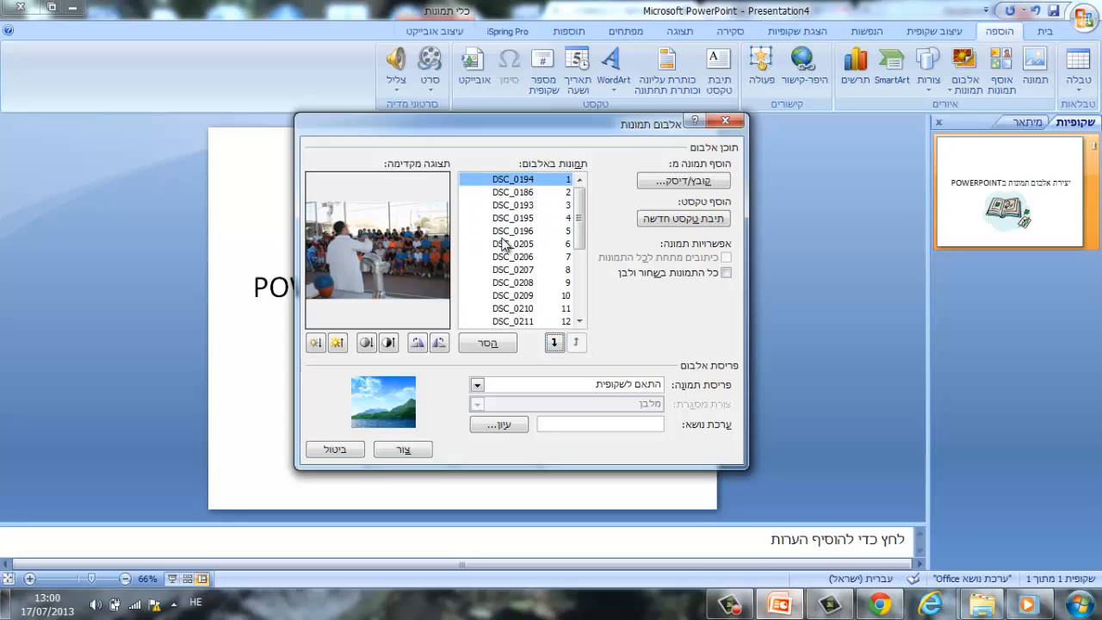
Move picture DSC_0196 up in the album order and back down to fifth place.
left_click(505, 233)
left_click(577, 343)
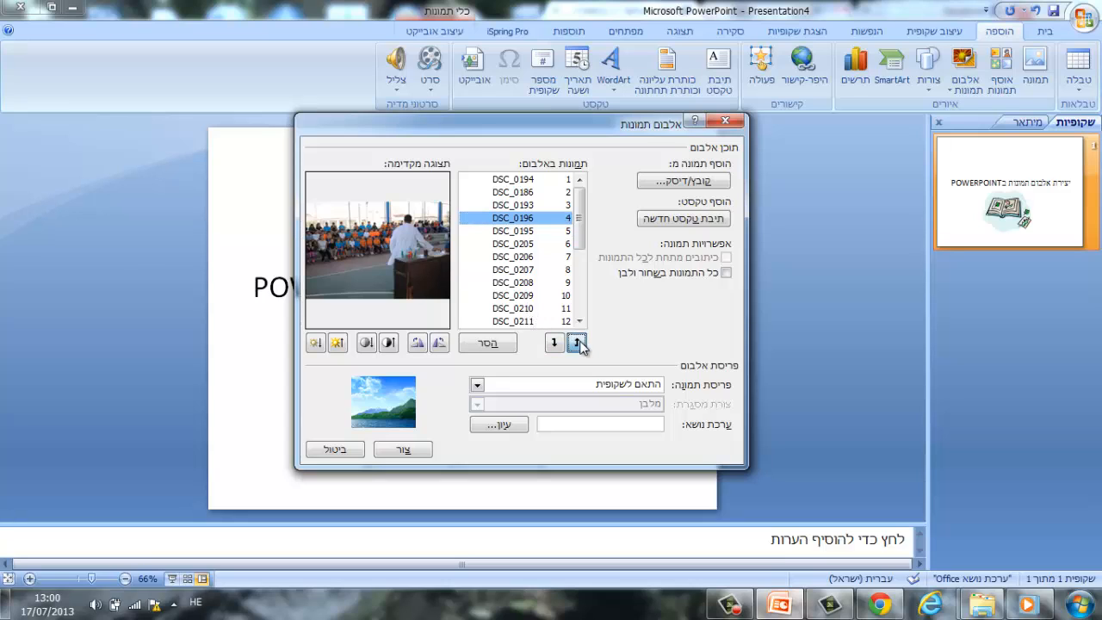
left_click(577, 343)
left_click(553, 342)
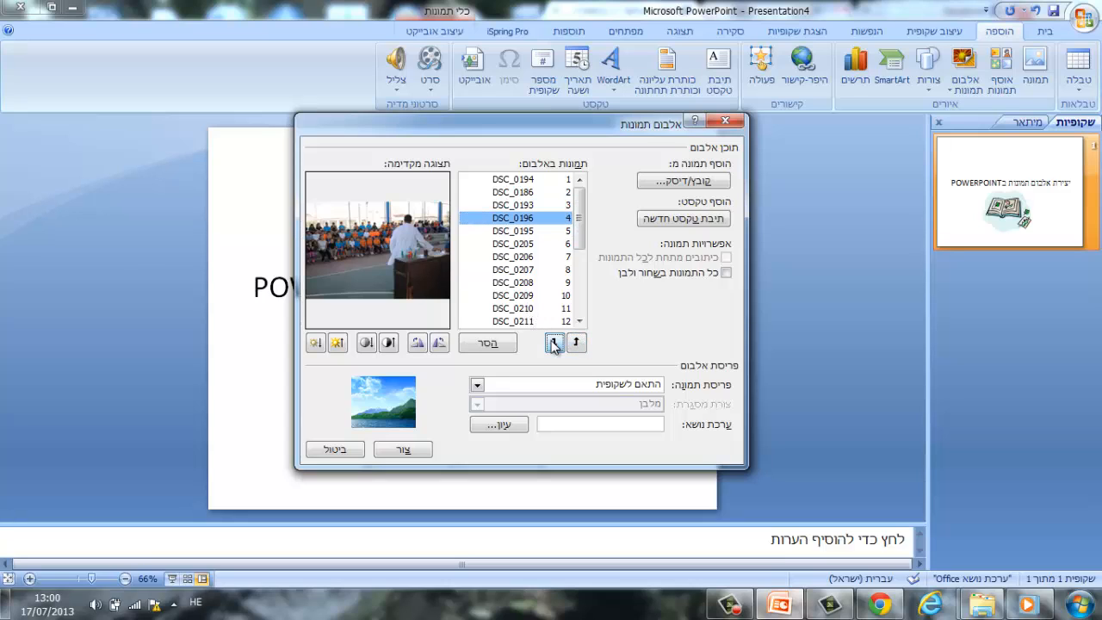
left_click(553, 343)
Remove picture DSC_0207 from the album.
left_click(516, 269)
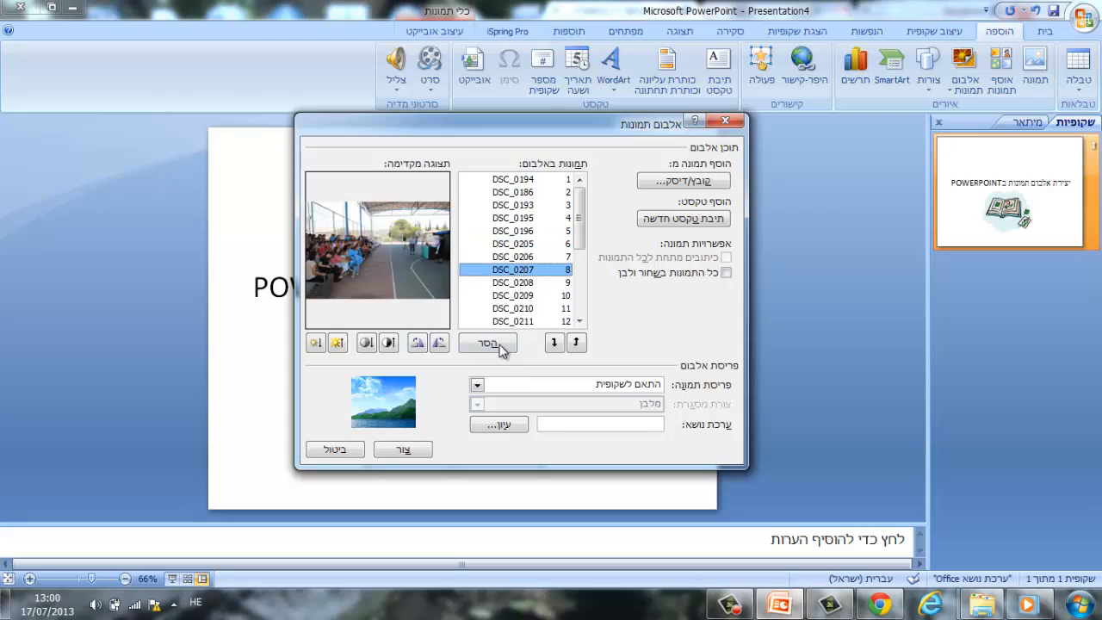
left_click(501, 344)
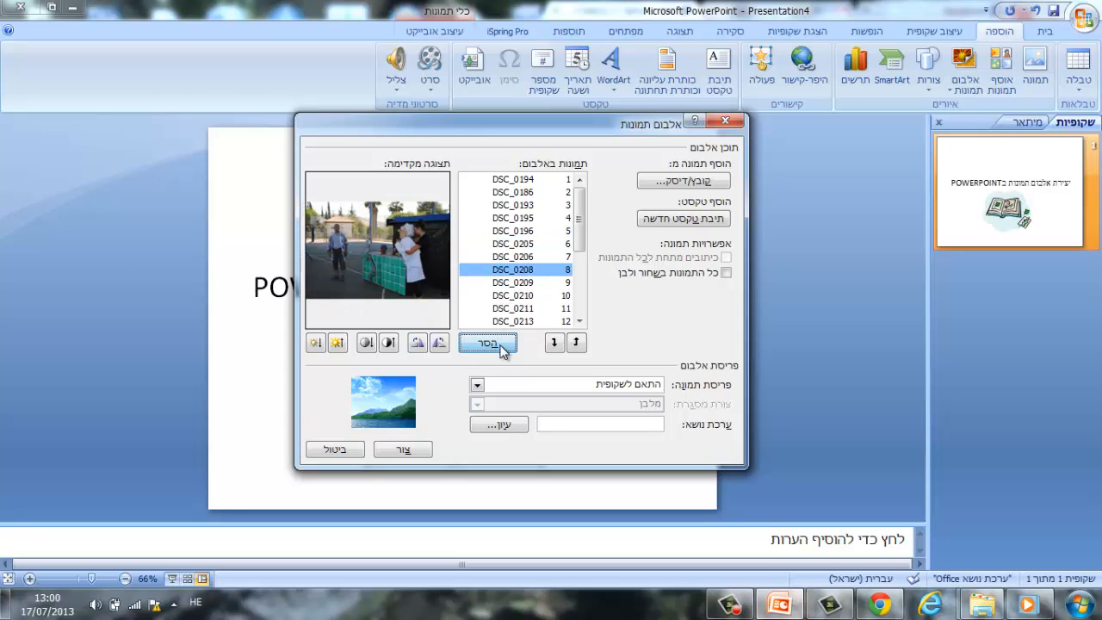
Rotate picture DSC_0196 through a full turn in quarter-turn increments.
left_click(516, 232)
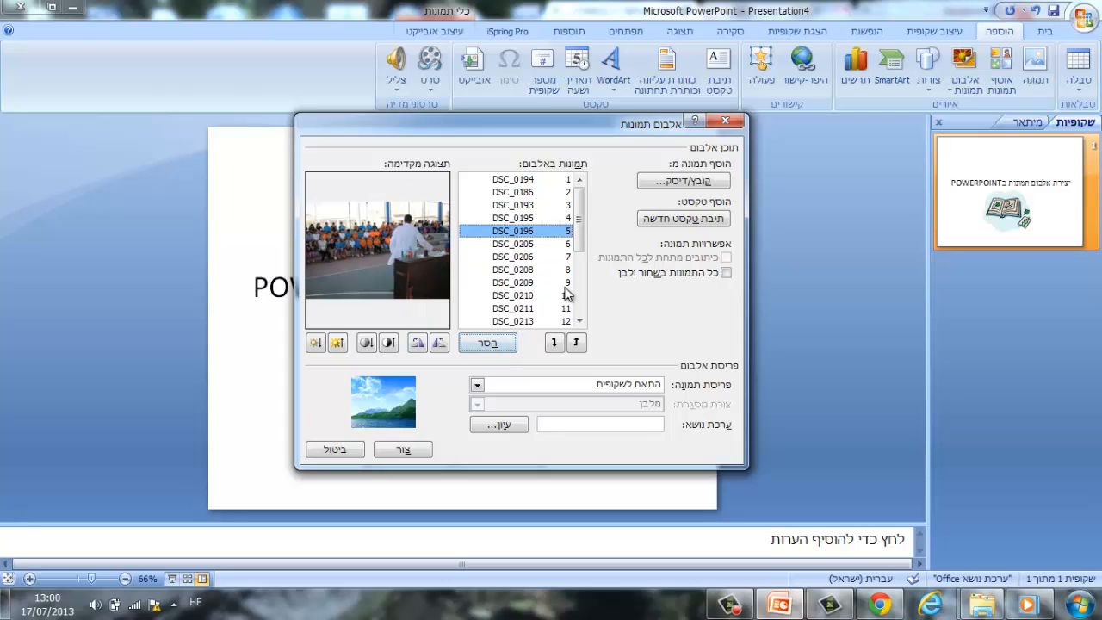
left_click(440, 344)
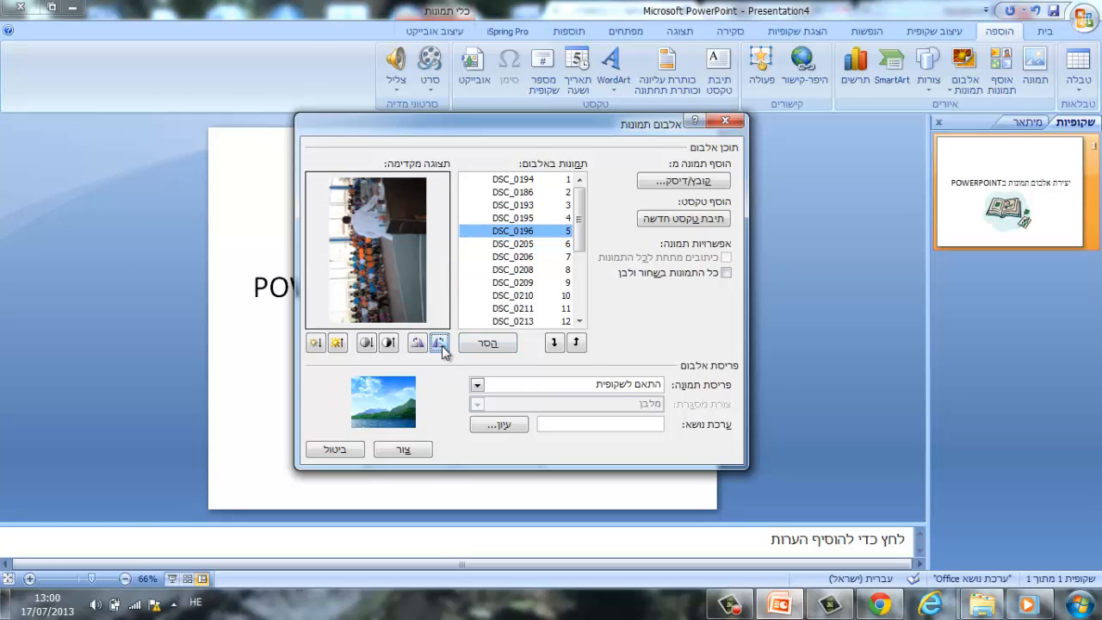
left_click(441, 345)
left_click(441, 344)
left_click(441, 344)
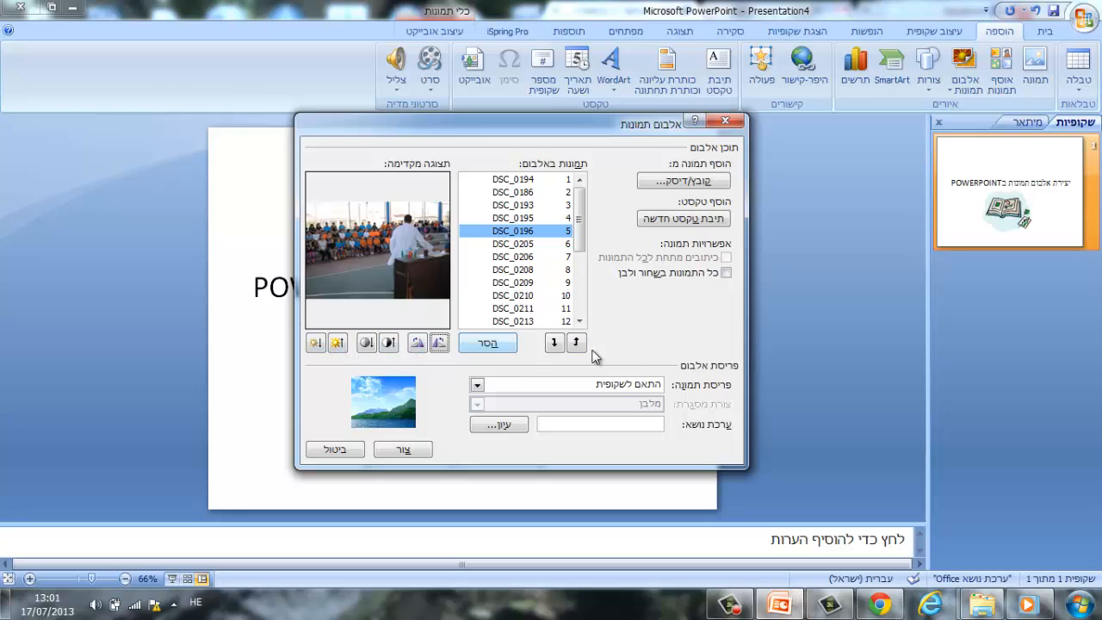
Turn on black and white for all pictures, switch it off again and preview DSC_0193.
left_click(723, 275)
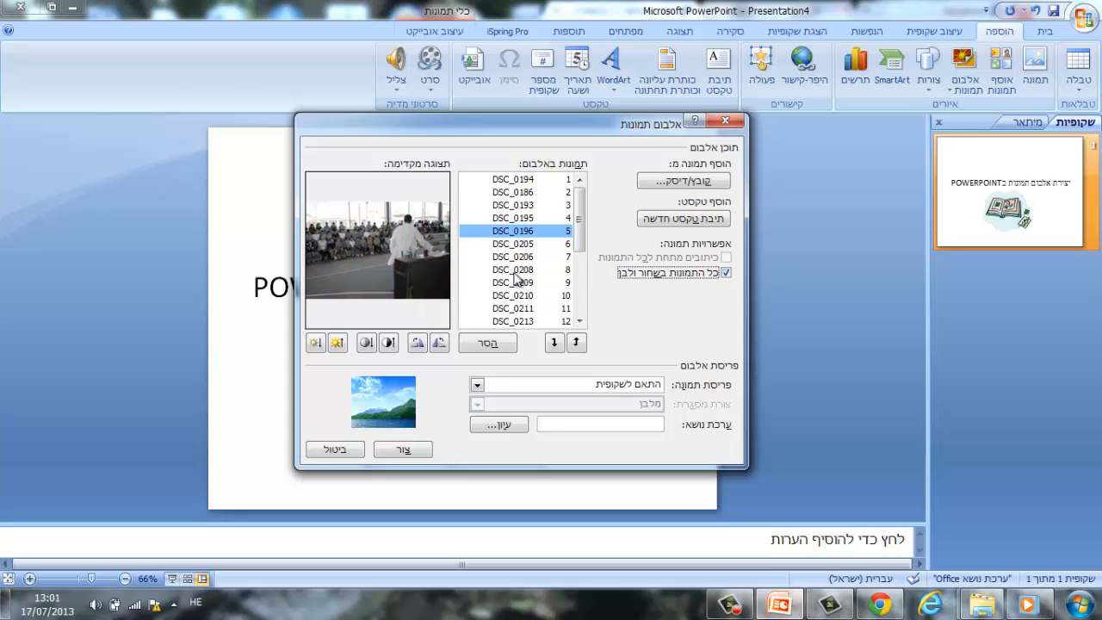
left_click(726, 272)
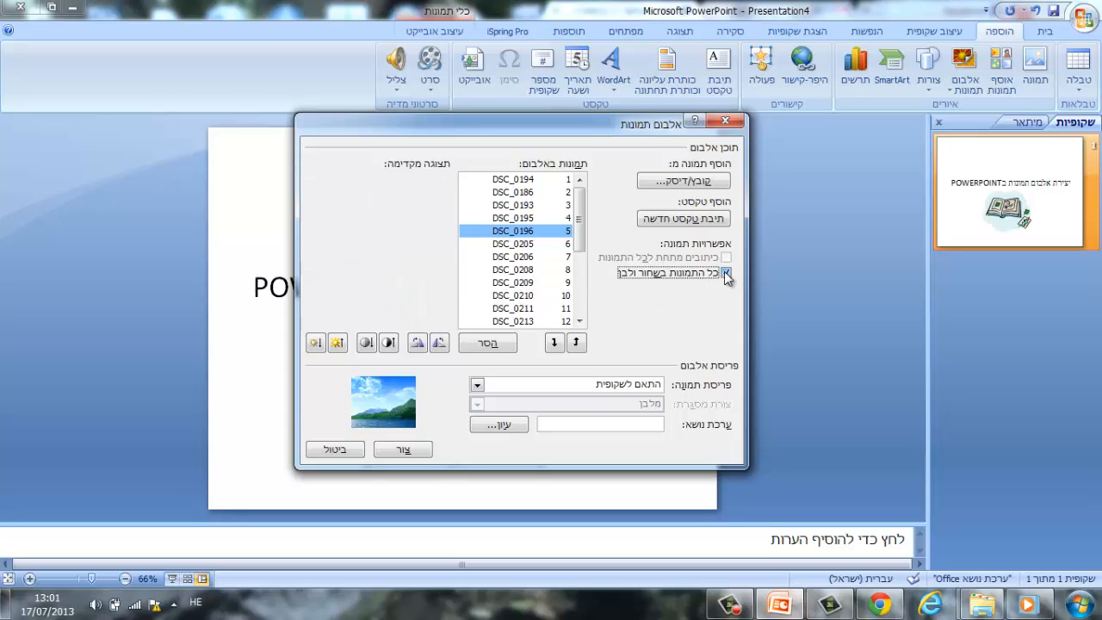
left_click(499, 208)
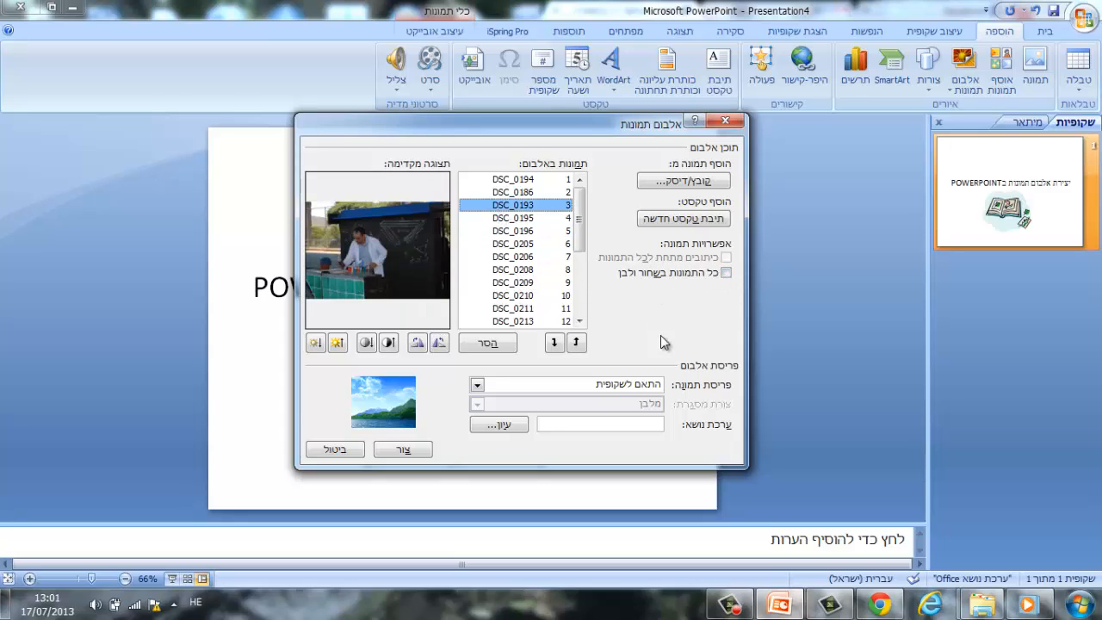
Try the one-, two- and four-picture layouts for the album and return to the fit-to-slide layout (התאם לשקופית).
left_click(637, 392)
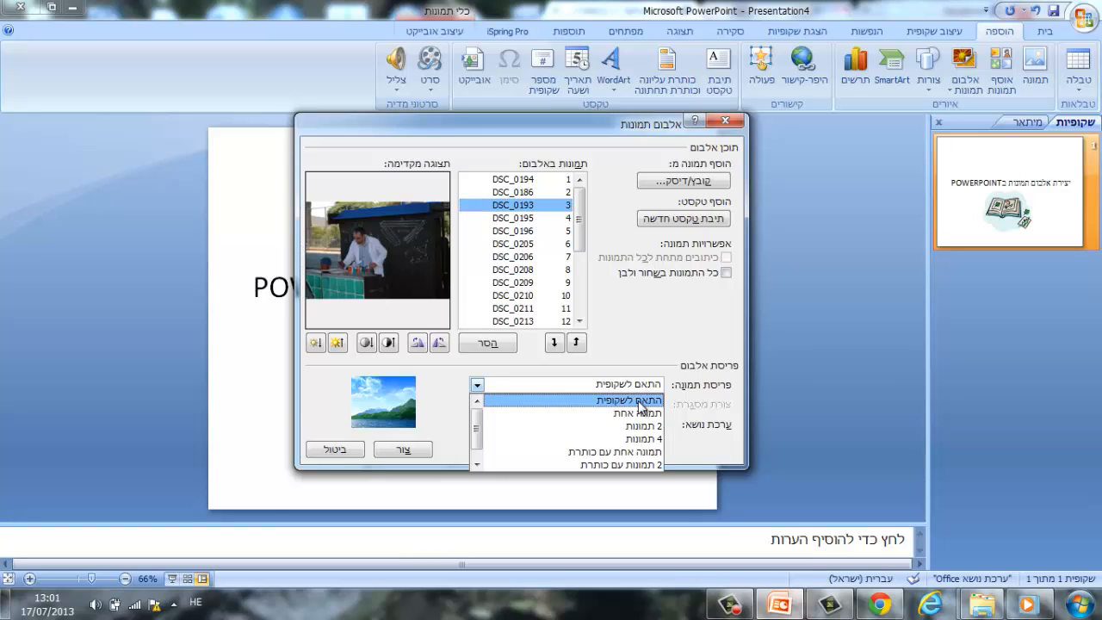
left_click(641, 414)
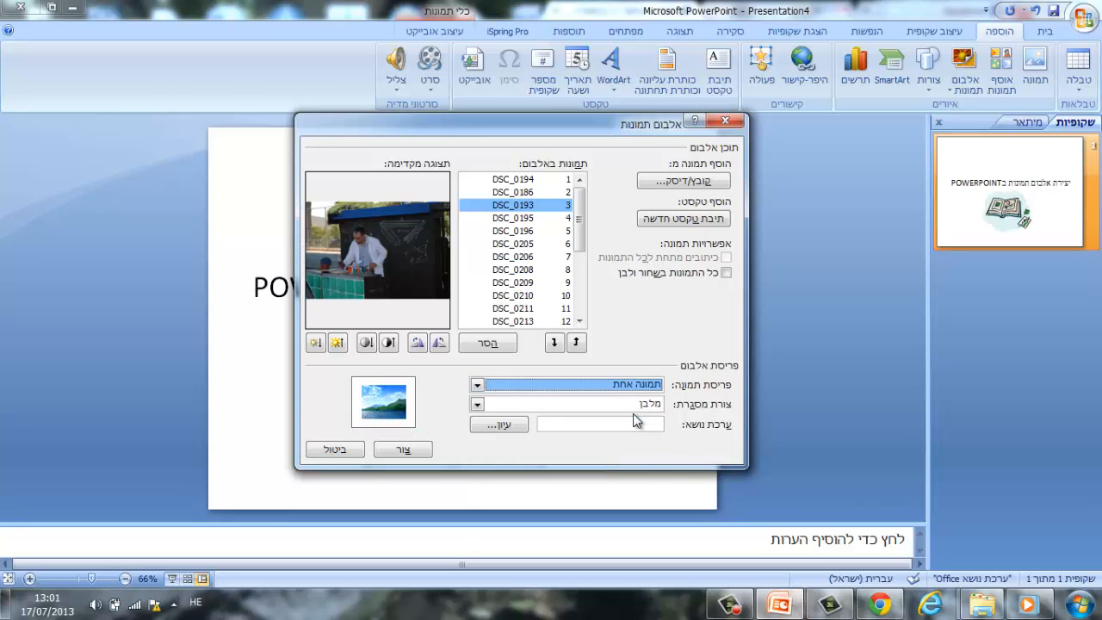
left_click(628, 391)
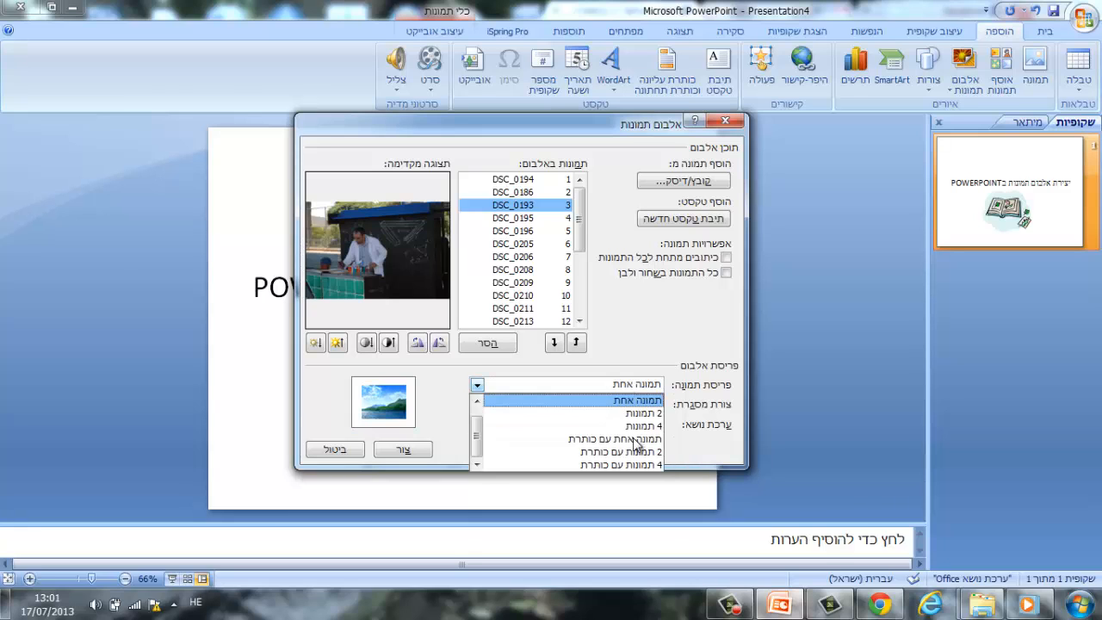
left_click(639, 414)
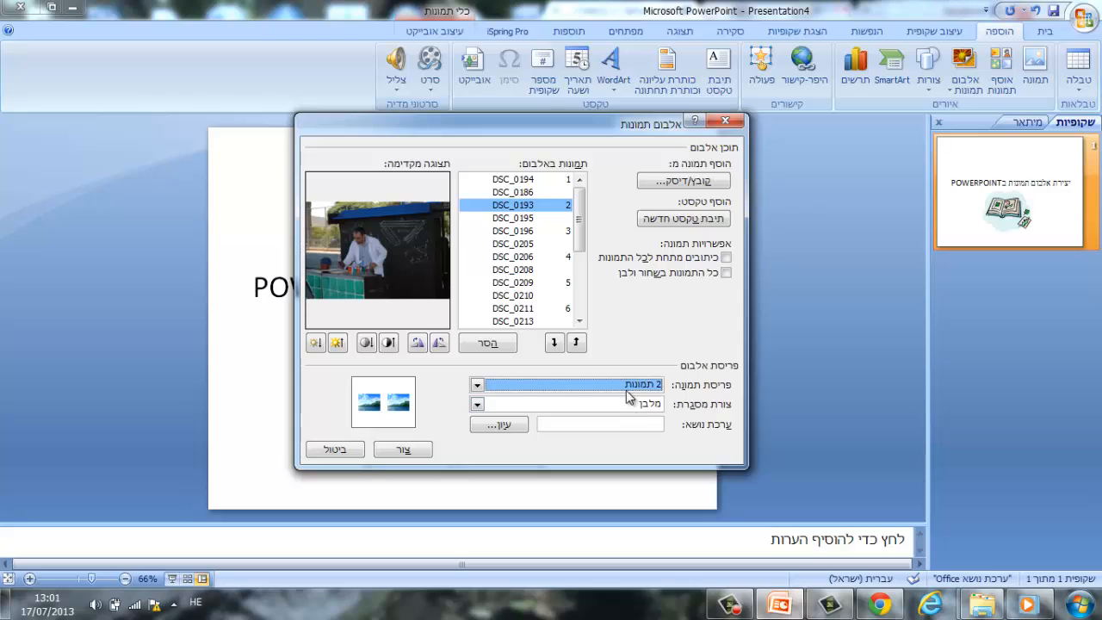
left_click(626, 385)
left_click(627, 423)
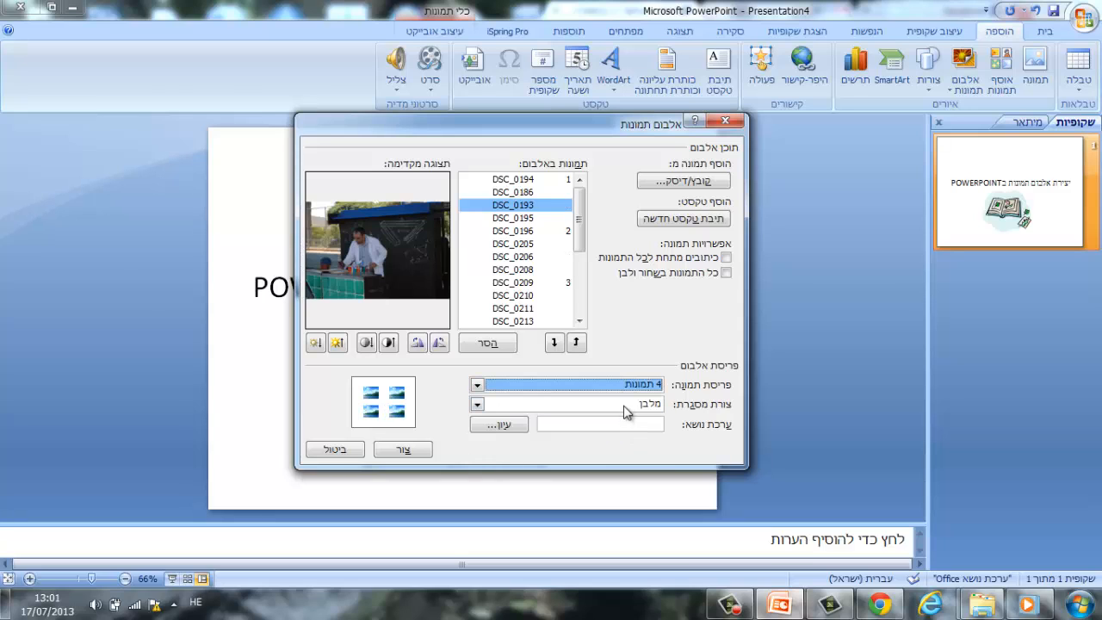
left_click(632, 390)
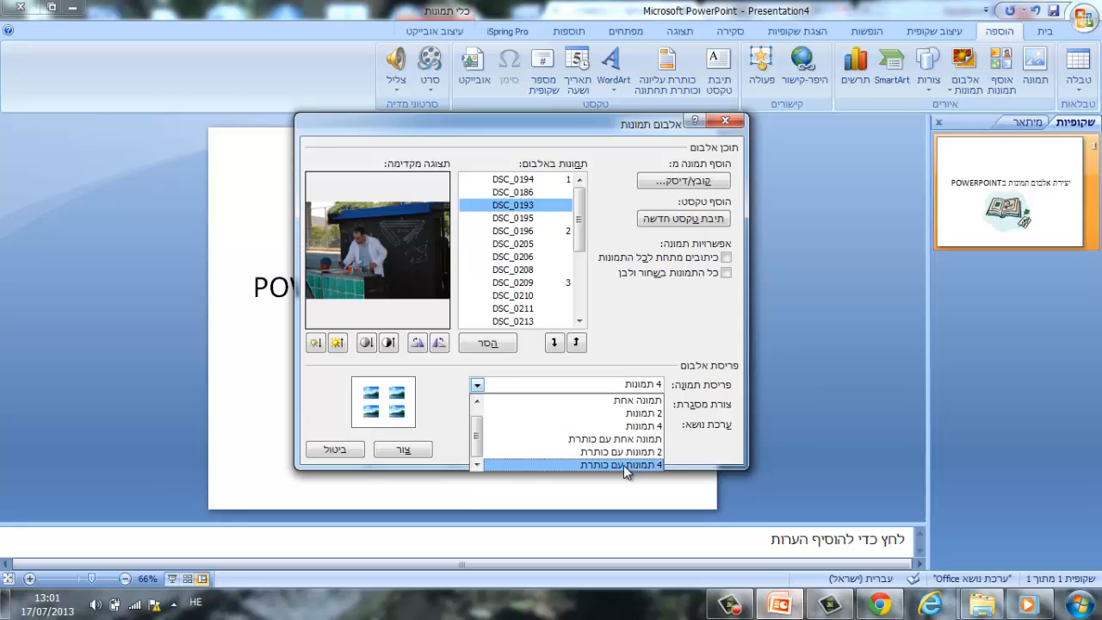
scroll(621, 410, "up", 1)
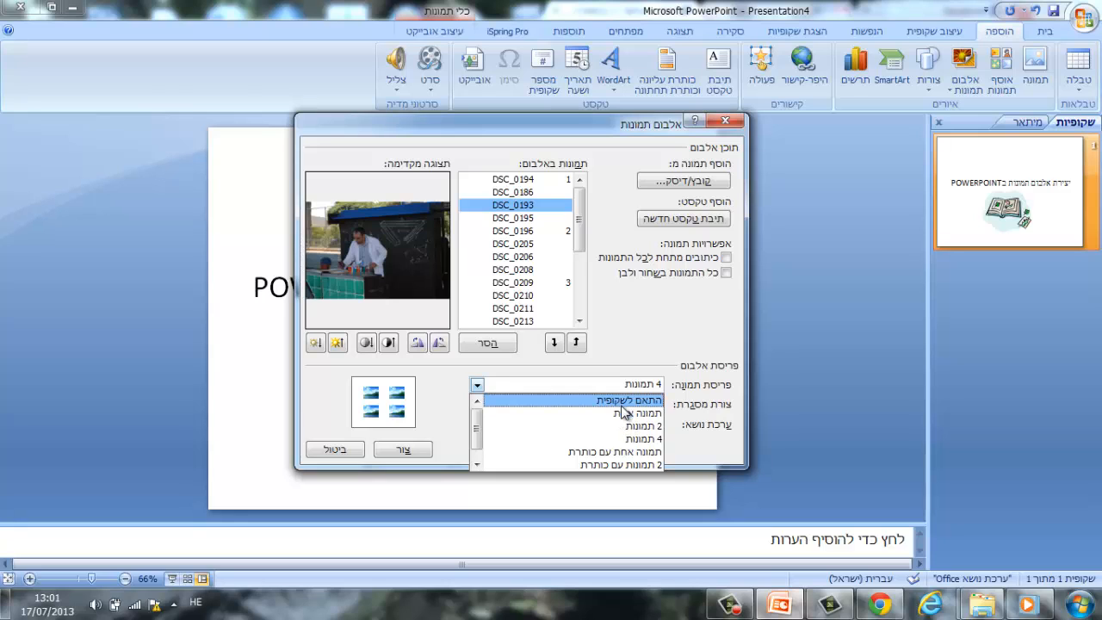
left_click(624, 401)
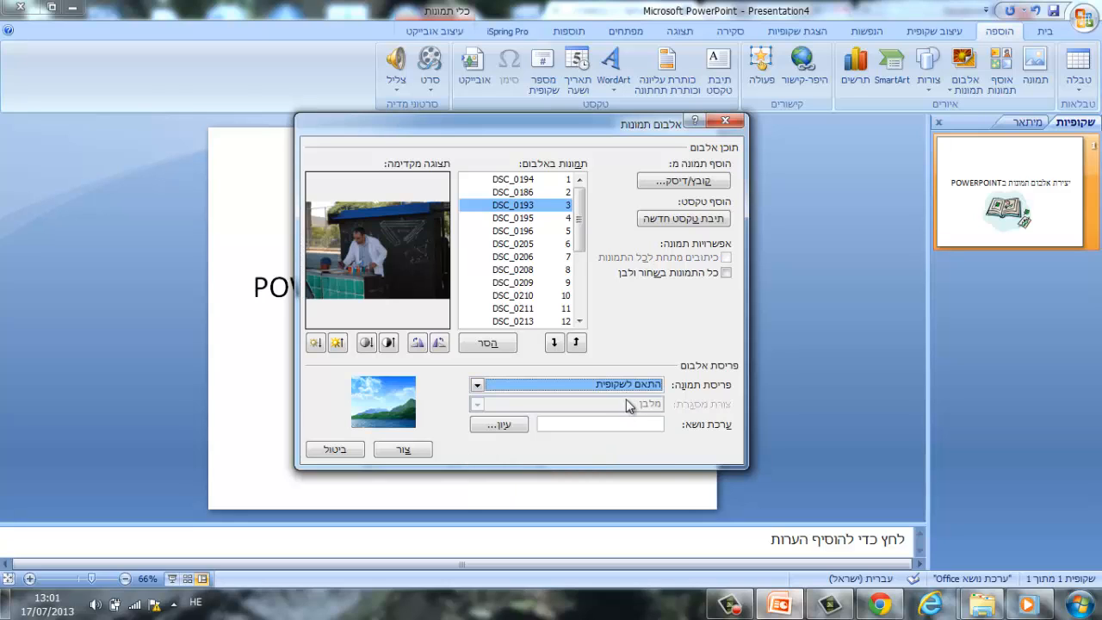
Preview album pictures DSC_0208, DSC_0211, DSC_0206, DSC_0195, DSC_0209 and DSC_0196.
left_click(506, 272)
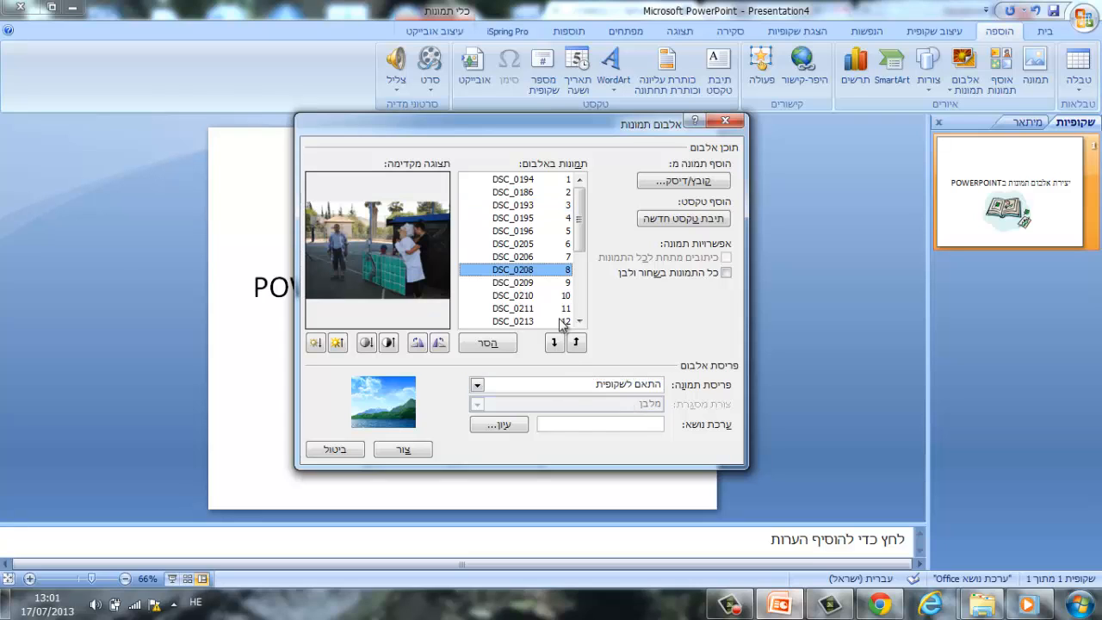
left_click(525, 311)
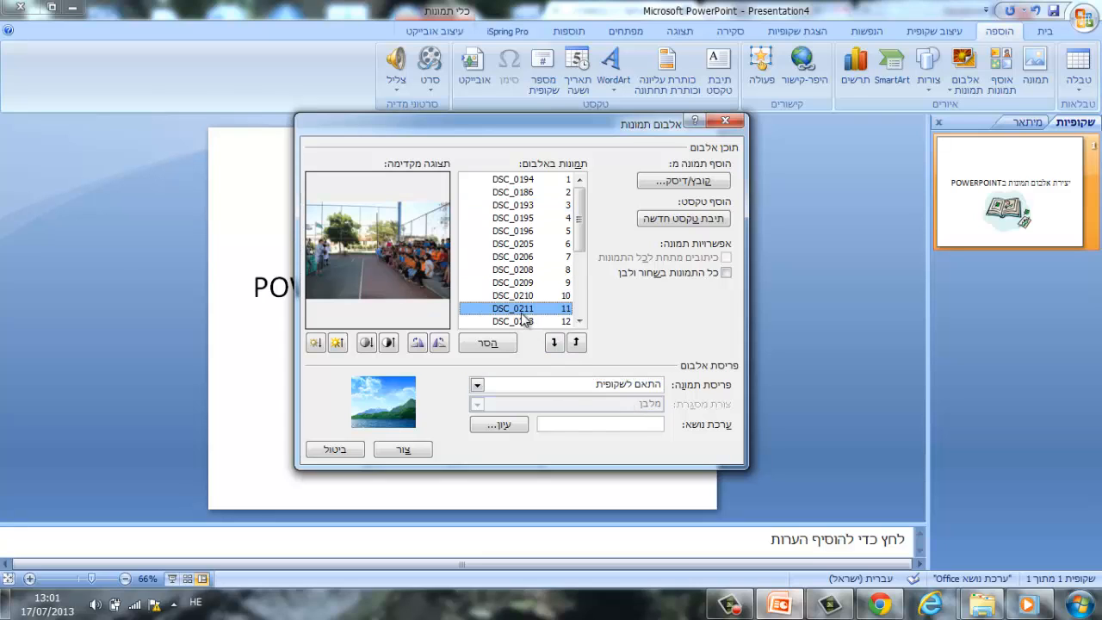
left_click(513, 258)
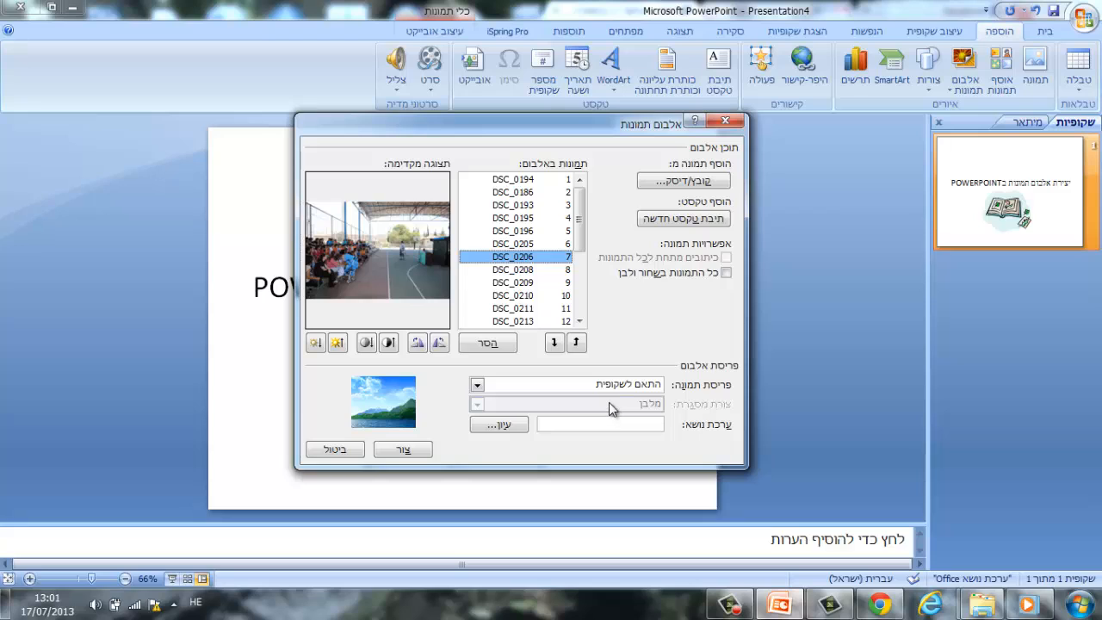
left_click(503, 220)
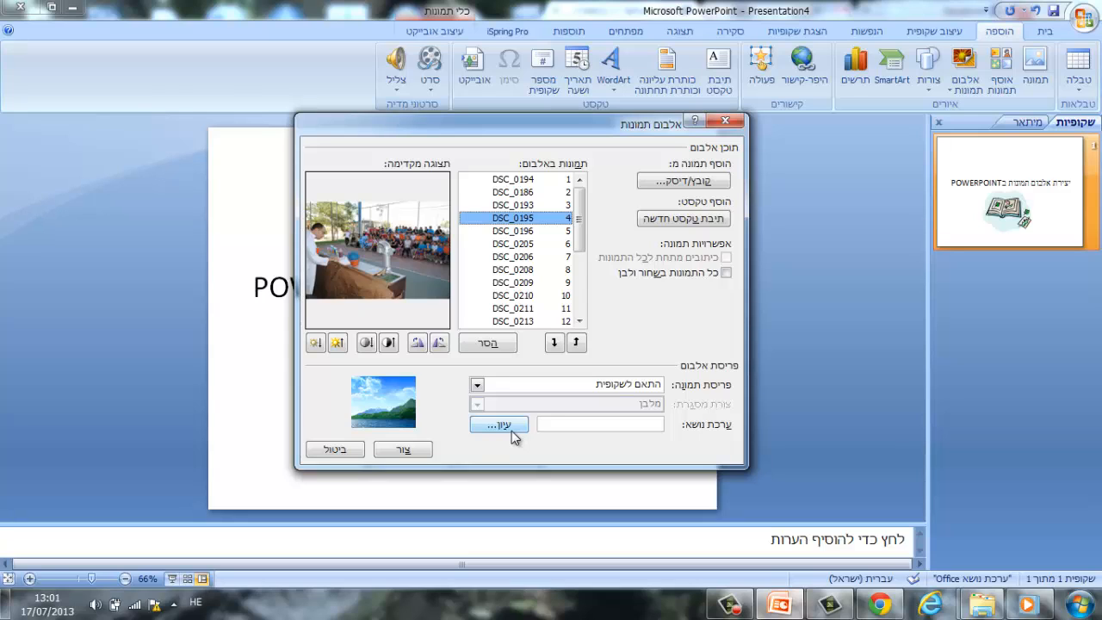
left_click(510, 284)
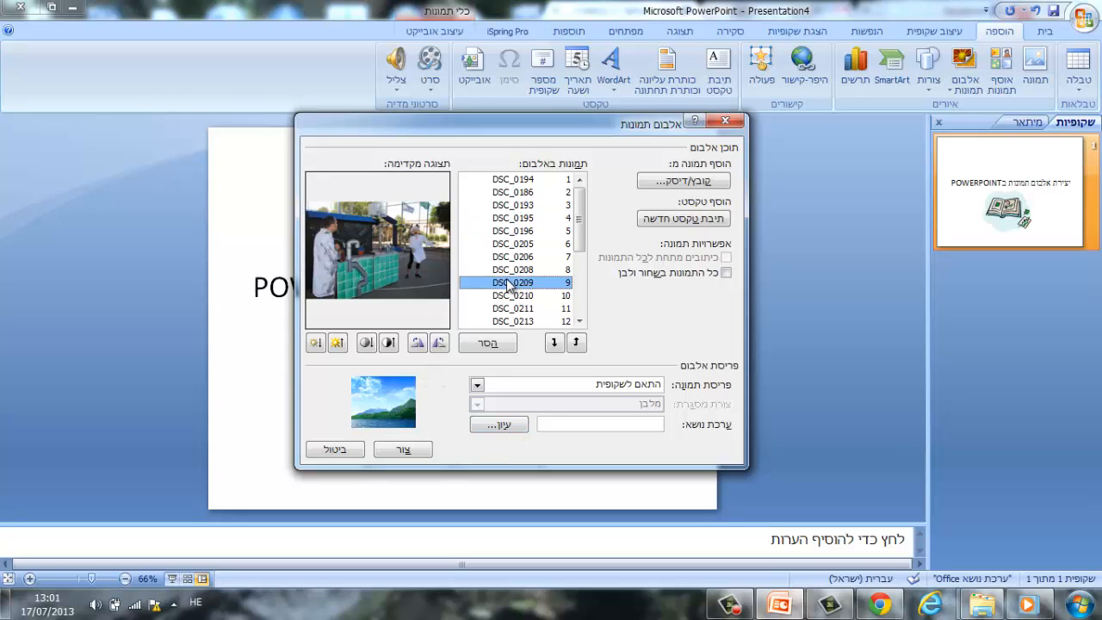
left_click(516, 231)
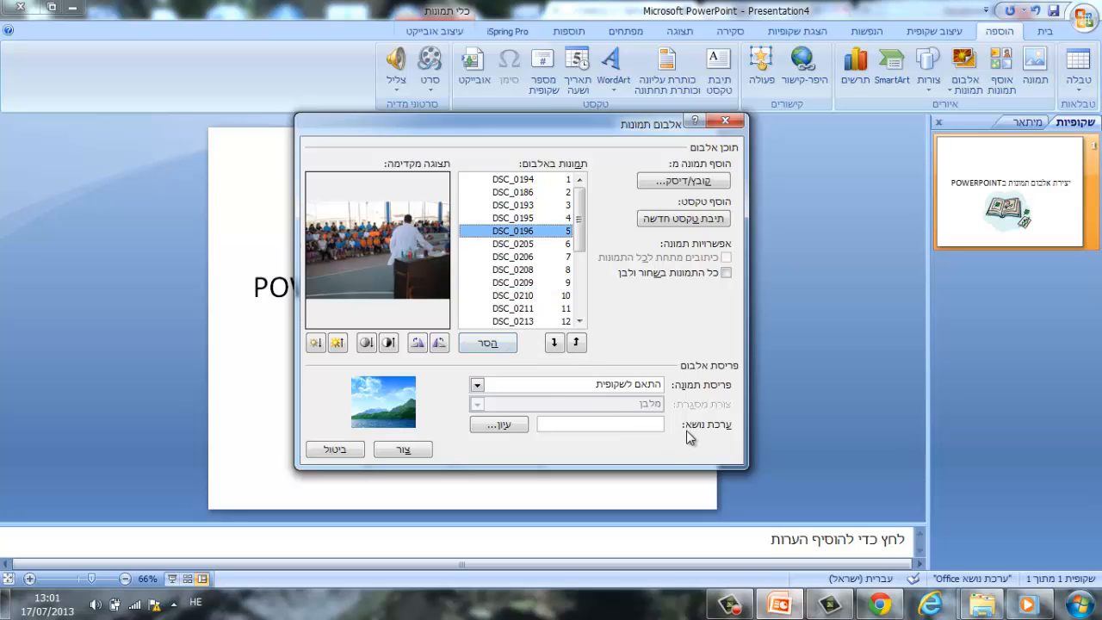
Assign the Aspect theme from the Document Themes 12 folder to the album.
left_click(653, 423)
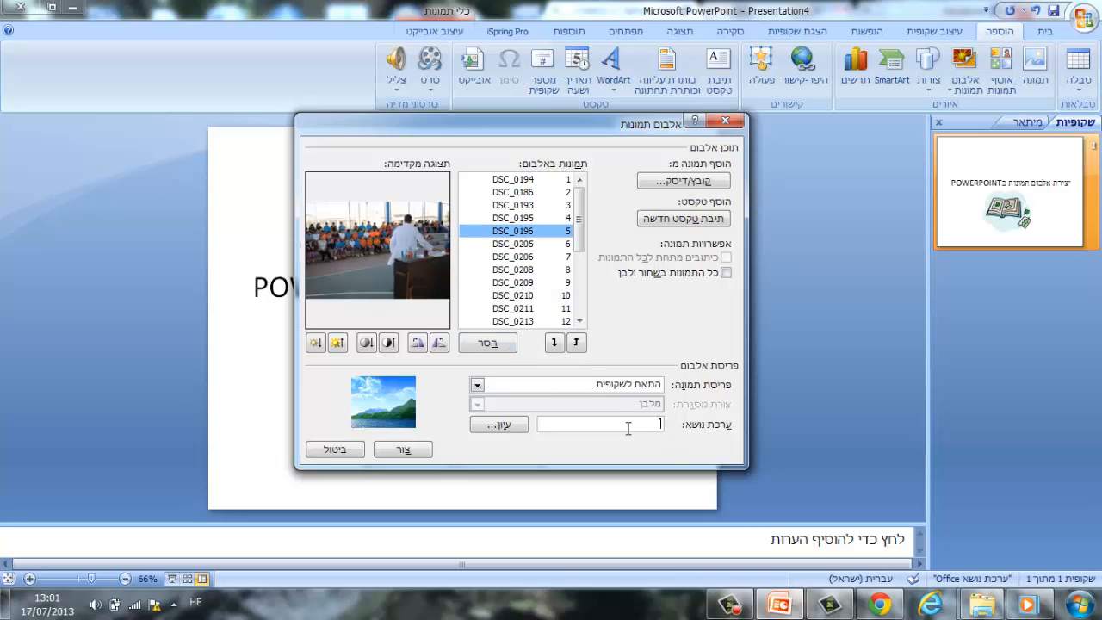
left_click(513, 427)
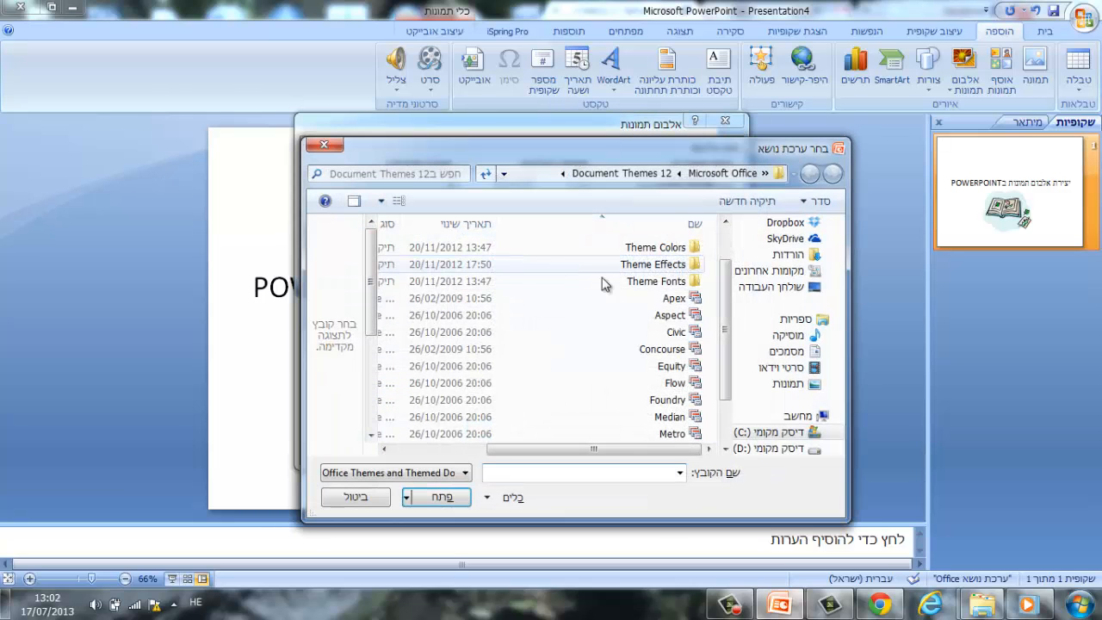
left_click(671, 315)
left_click(443, 498)
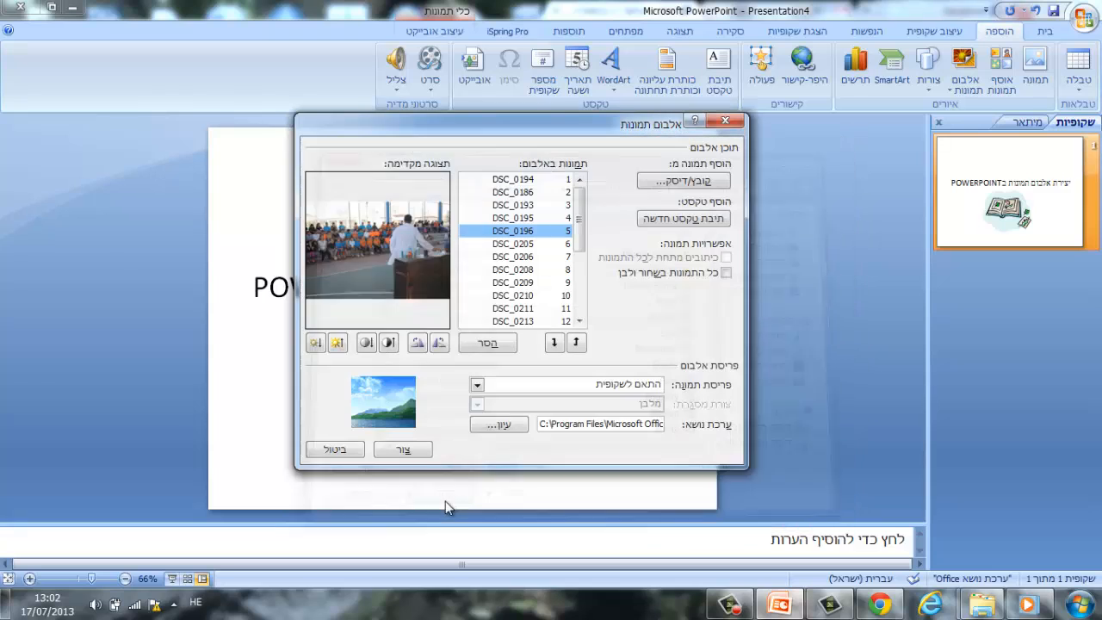
Set the album layout to one picture per slide (תמונה אחת) and the frame shape to simple white frame (מסגרת פשוטה, לבן).
left_click(583, 393)
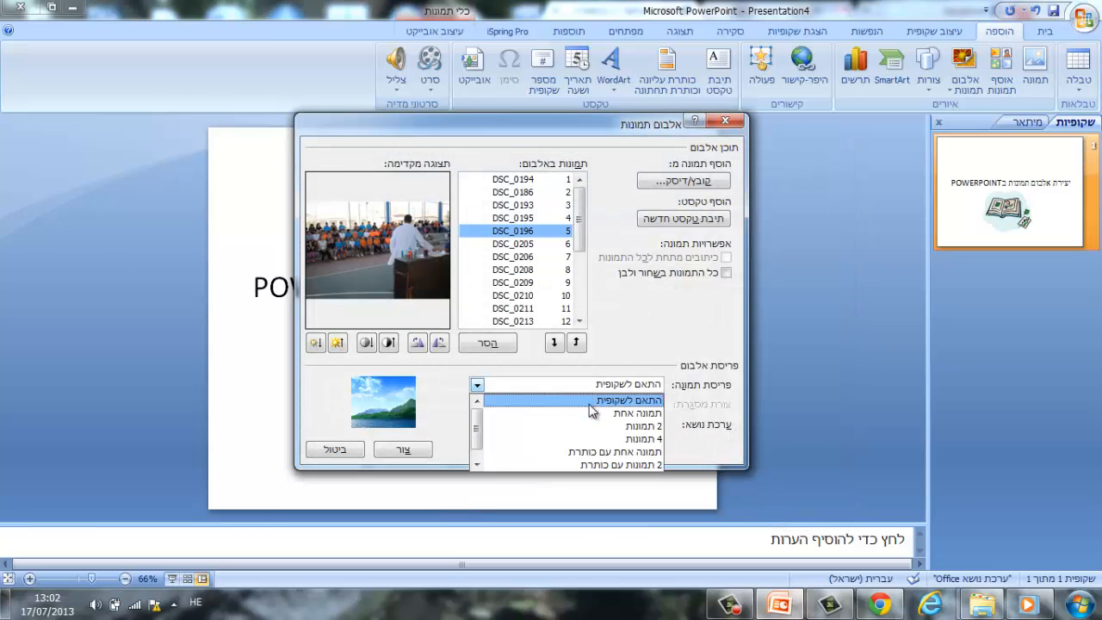
left_click(591, 420)
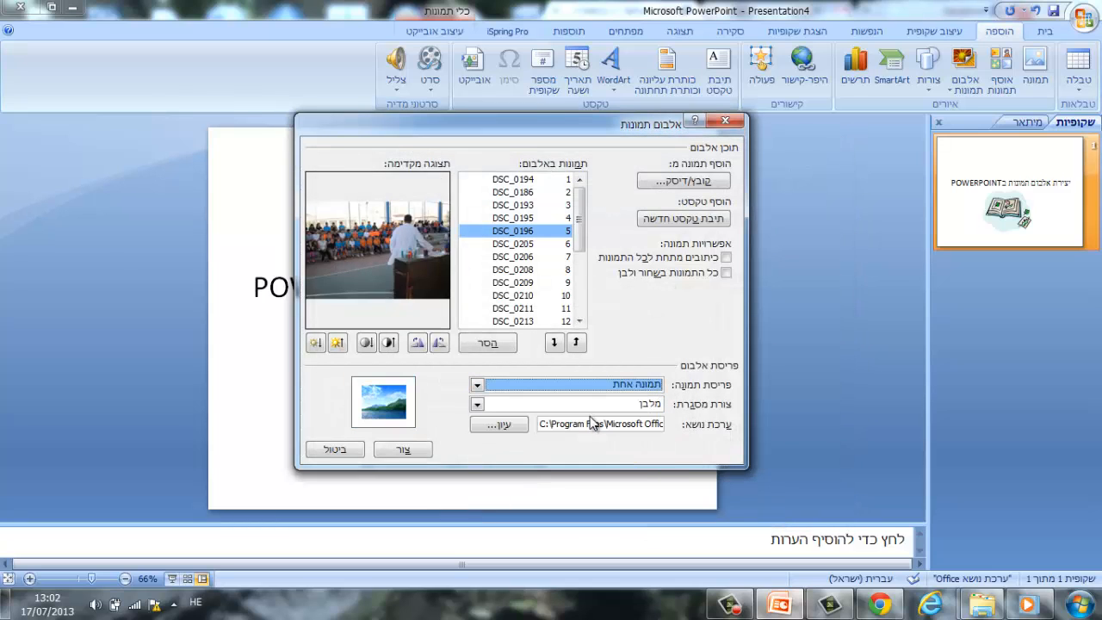
left_click(645, 413)
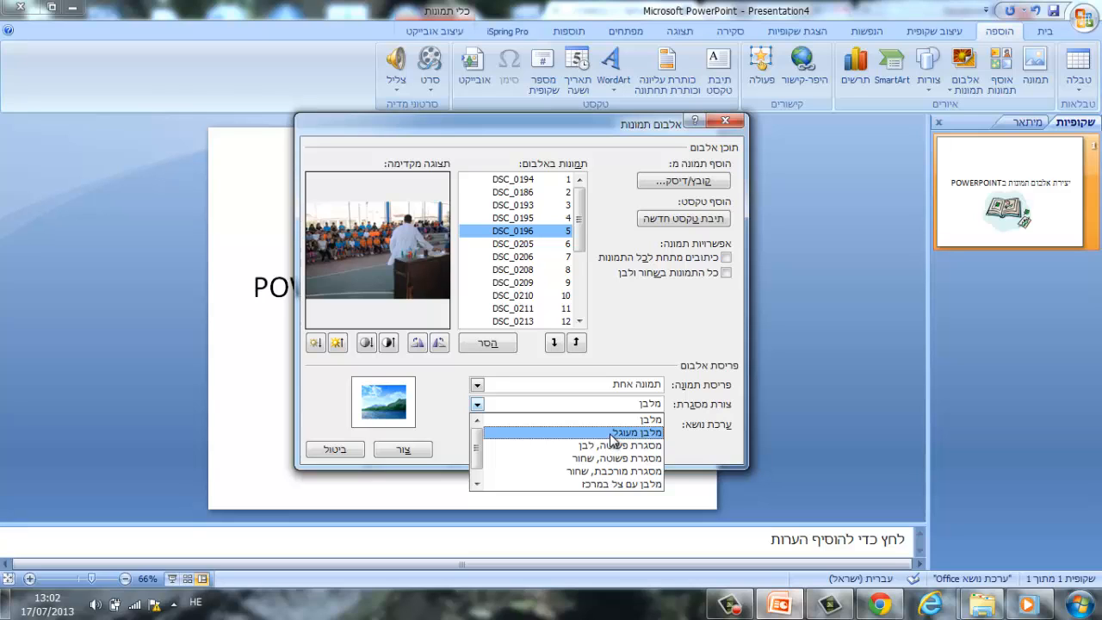
left_click(611, 432)
left_click(625, 405)
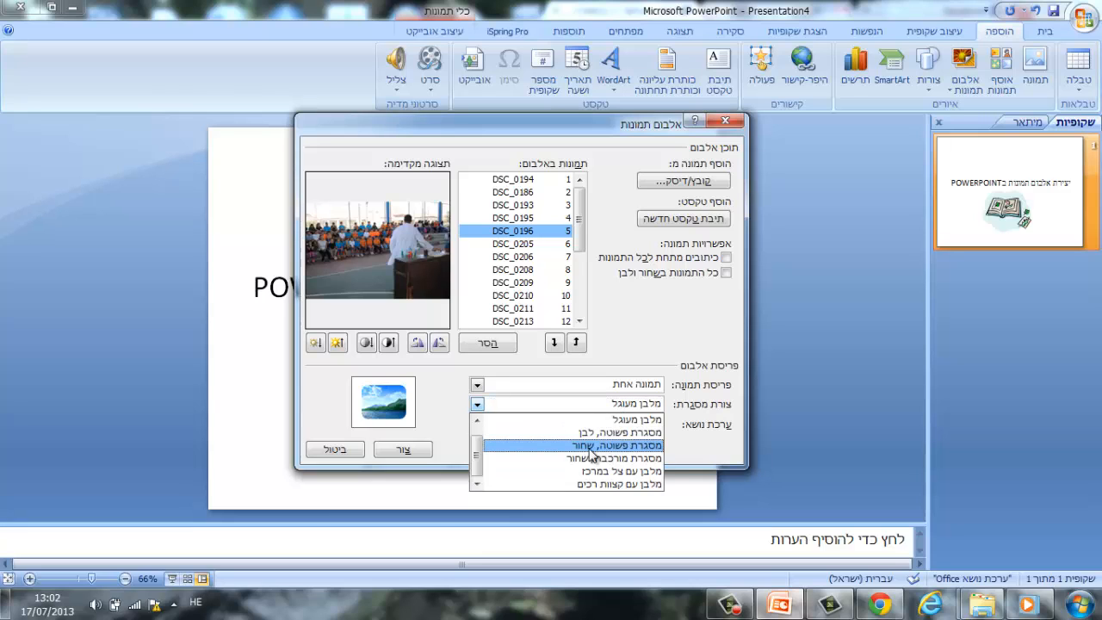
left_click(563, 433)
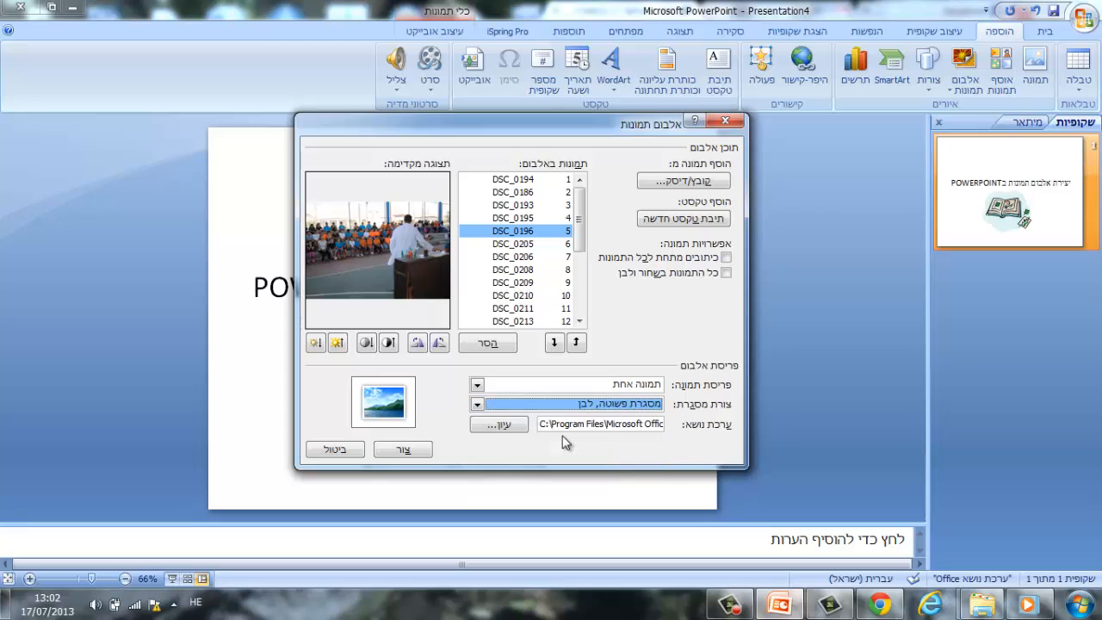
Set the album's frame shape to the soft-edged rectangle (מלבן עם קצוות רכים) and create the album.
left_click(602, 405)
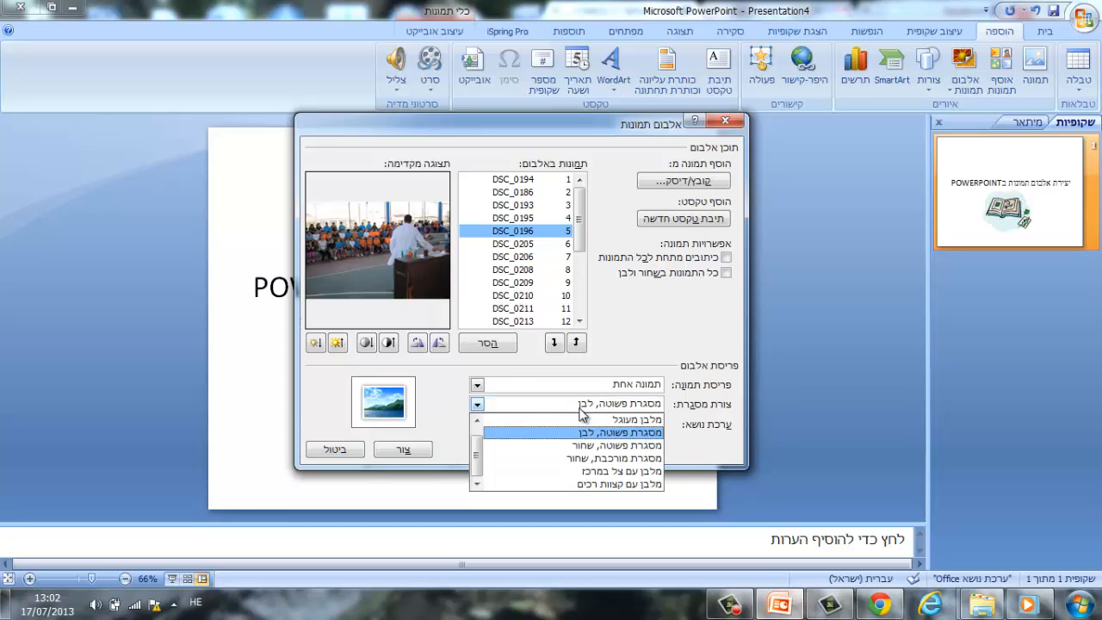
left_click(586, 458)
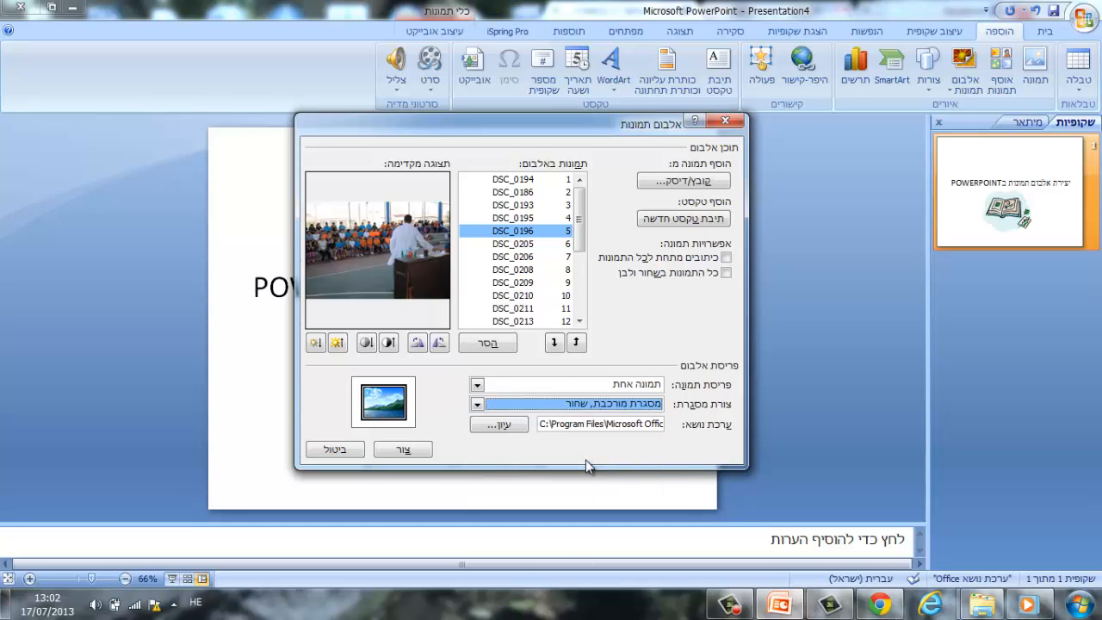
left_click(565, 409)
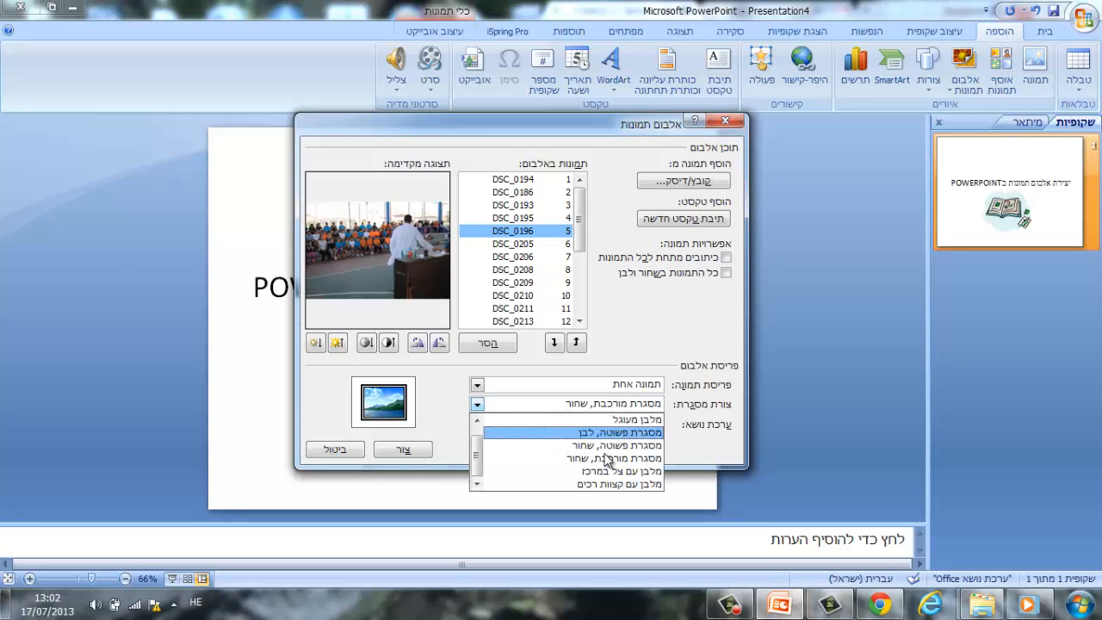
left_click(604, 484)
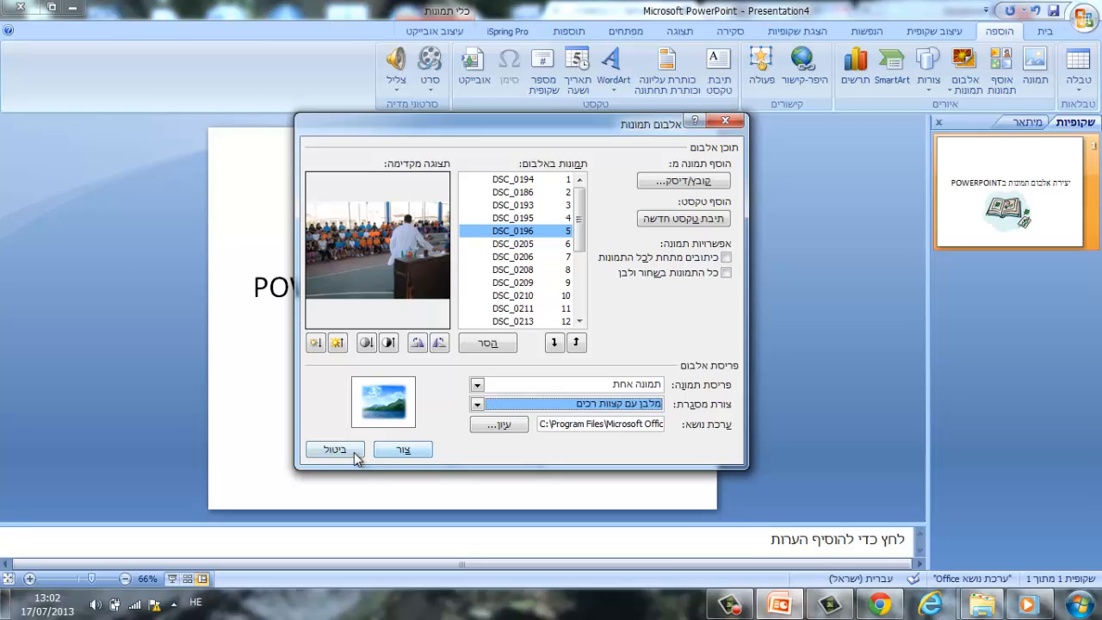
left_click(397, 451)
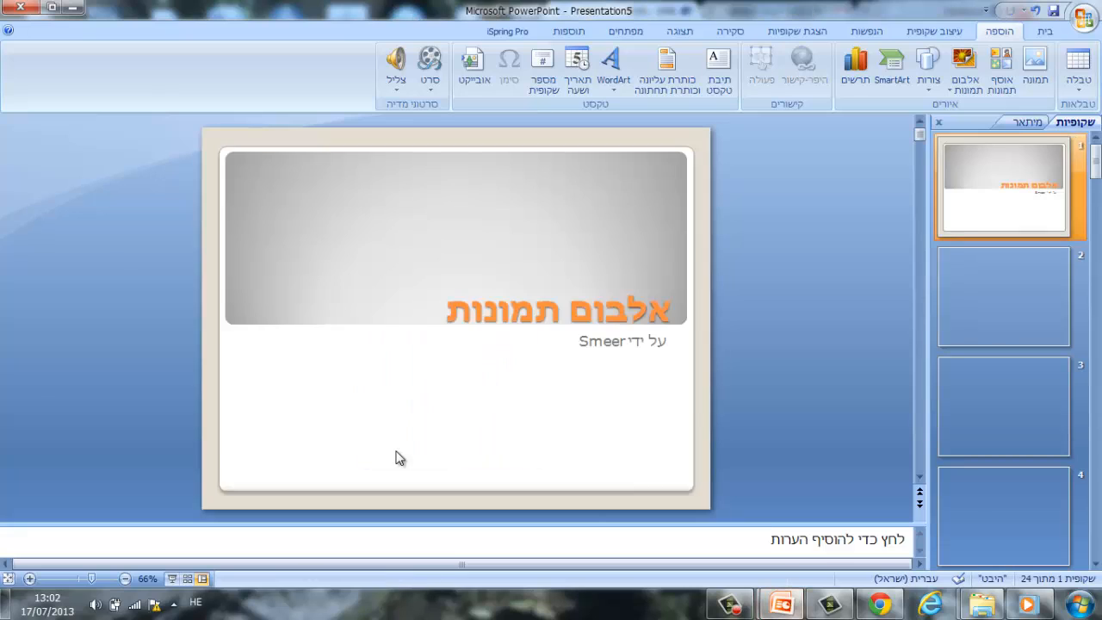
Review slides 2 and 4 of the created album and look through the remaining slide thumbnails.
left_click(1015, 308)
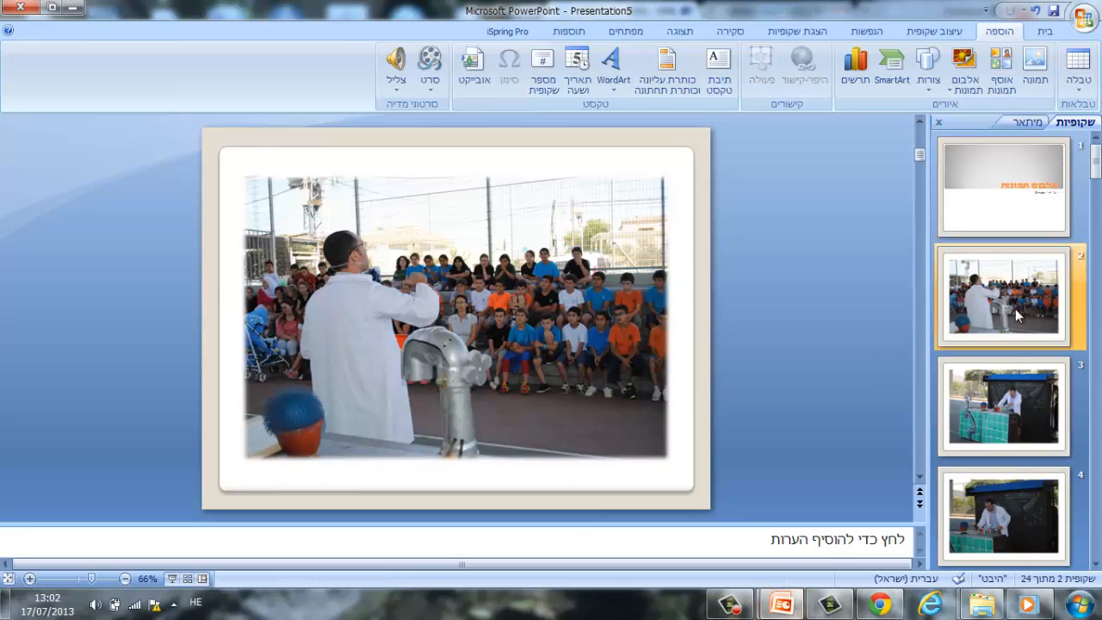
left_click(1020, 521)
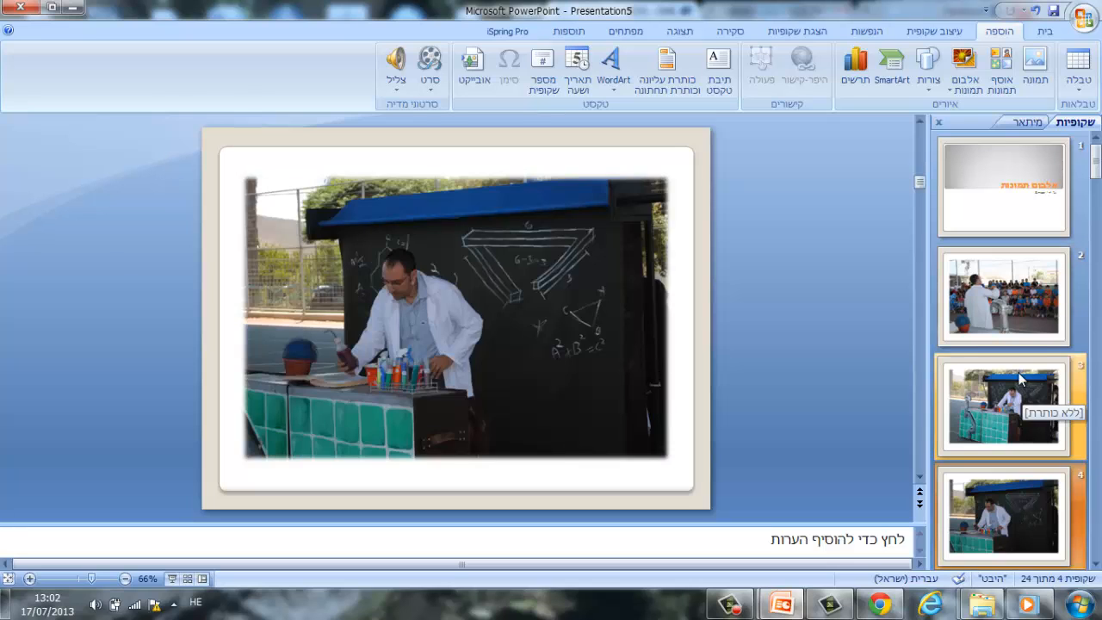
scroll(998, 314, "down", 8)
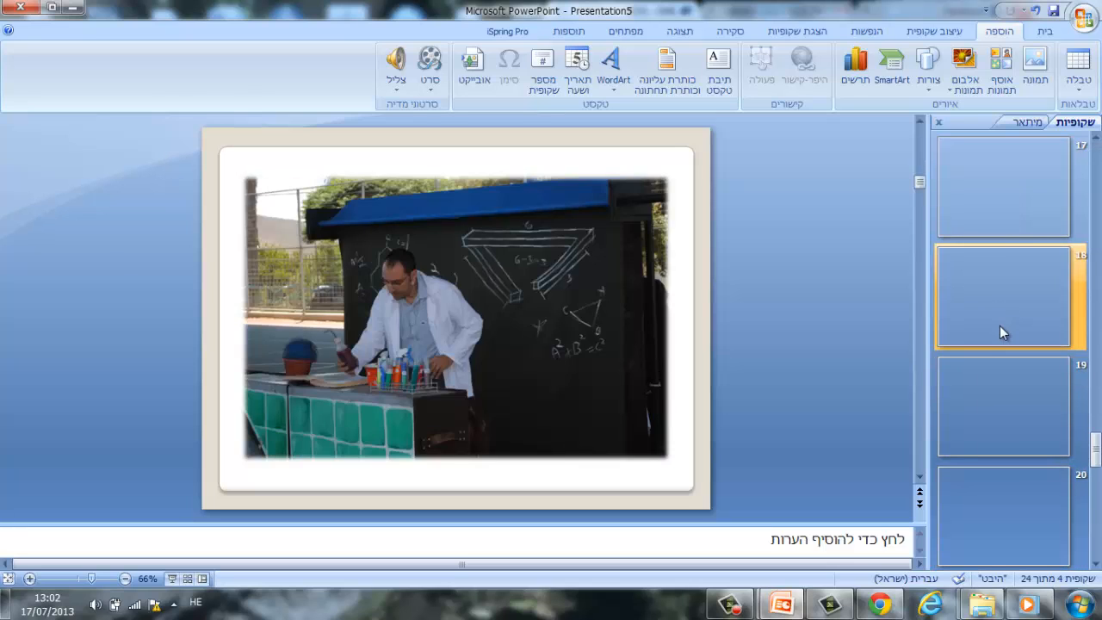
scroll(999, 325, "up", 8)
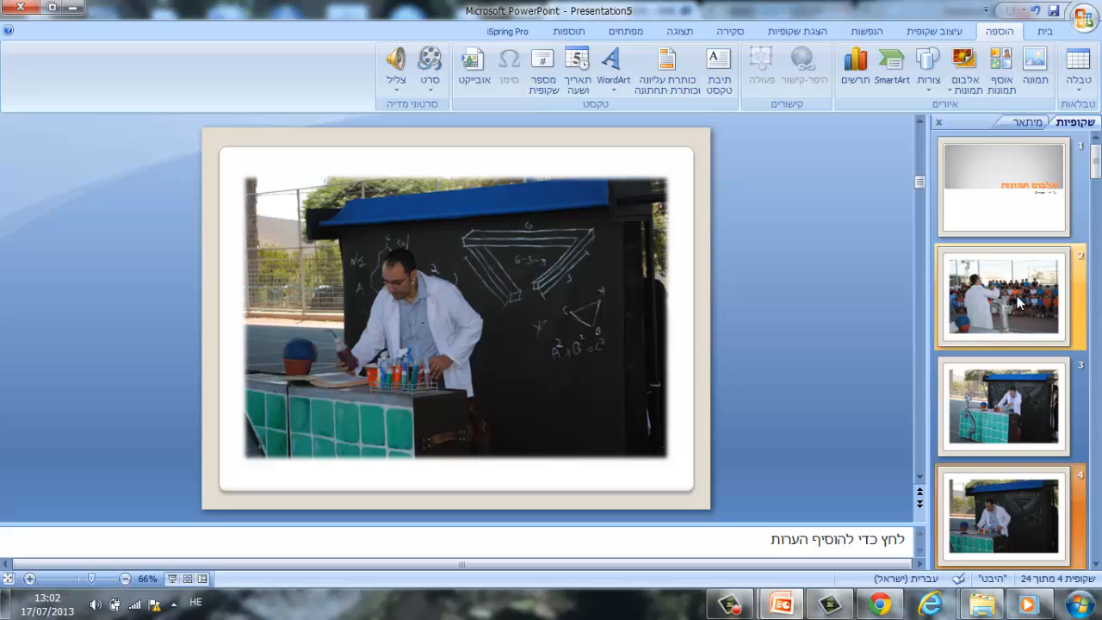
Give slide 2 the dissolve transition made of small squares and apply it to all slides.
left_click(1021, 302)
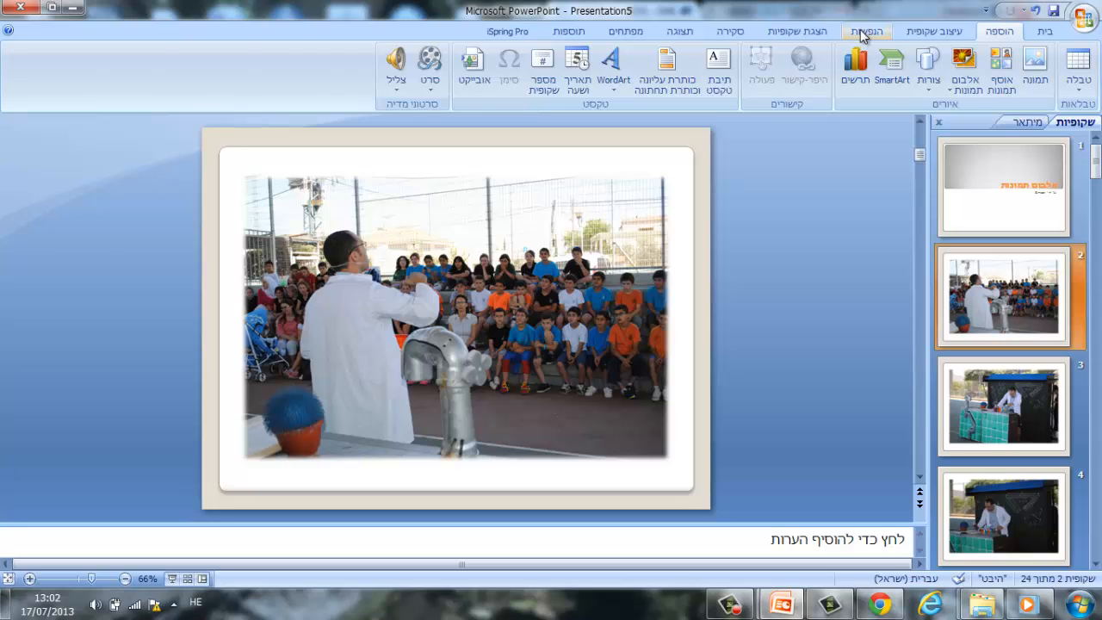
left_click(864, 35)
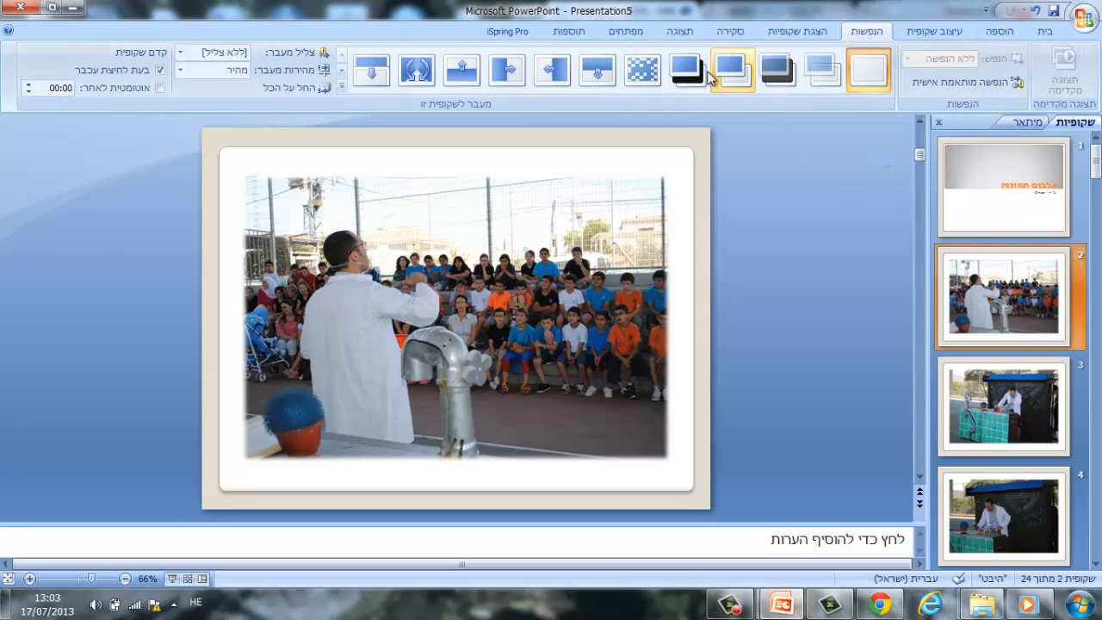
left_click(699, 74)
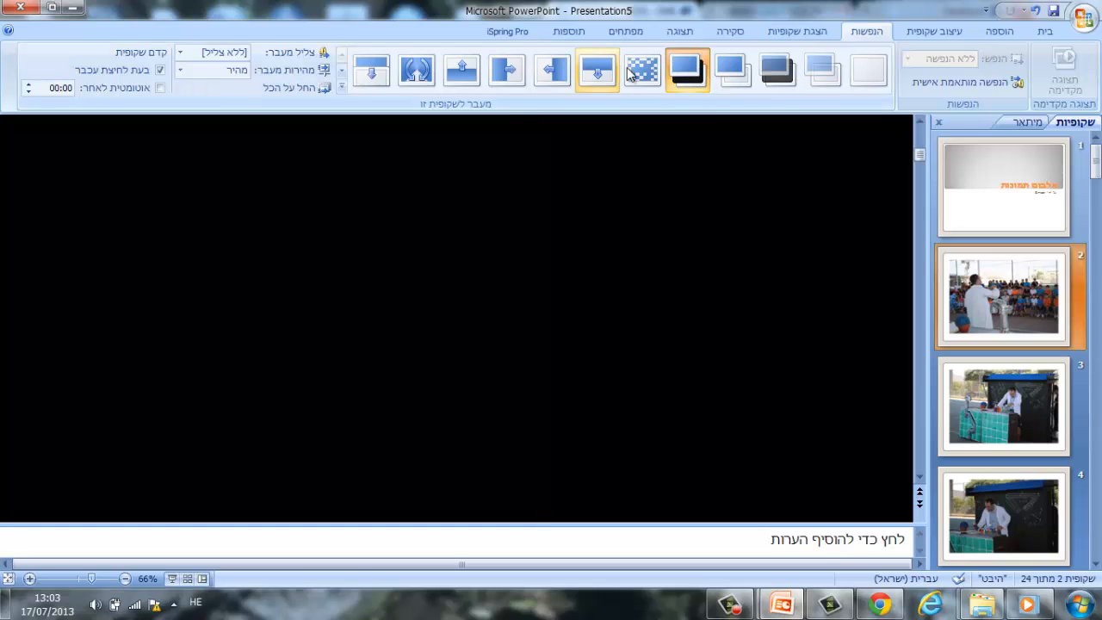
left_click(635, 73)
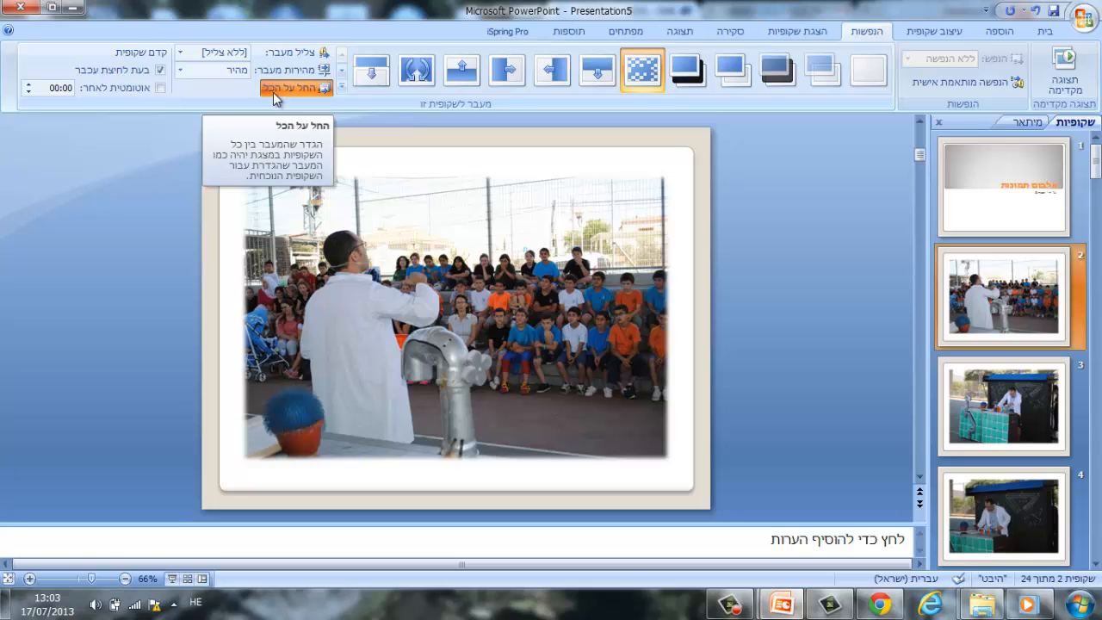
left_click(273, 88)
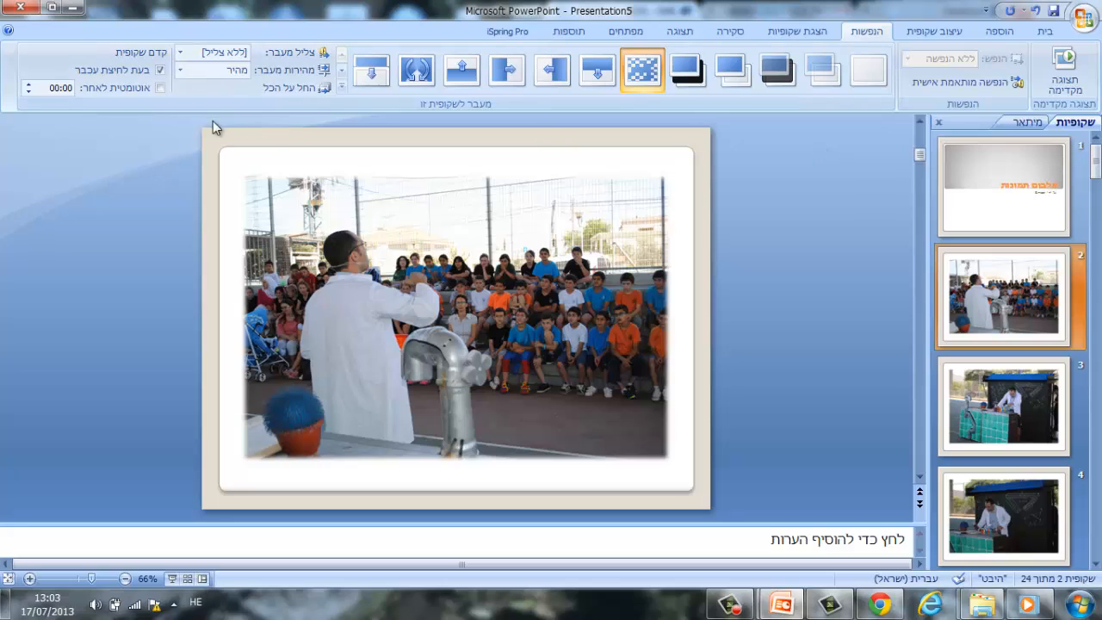
Set the automatic slide advance time to 05:00 and apply it to all slides.
left_click(52, 87)
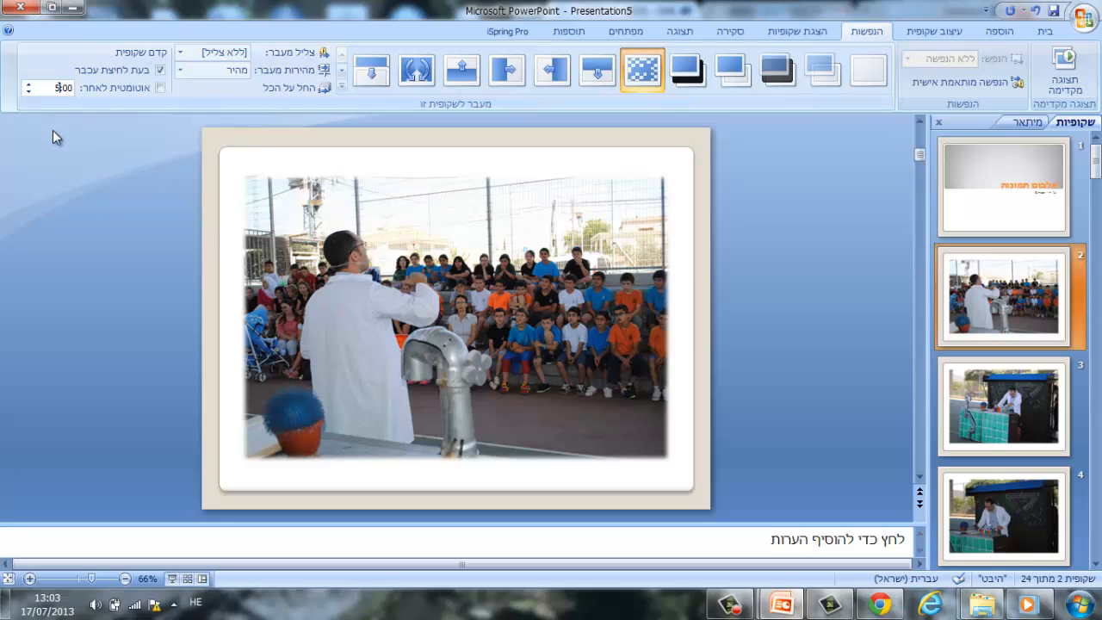
type("5")
left_click(271, 93)
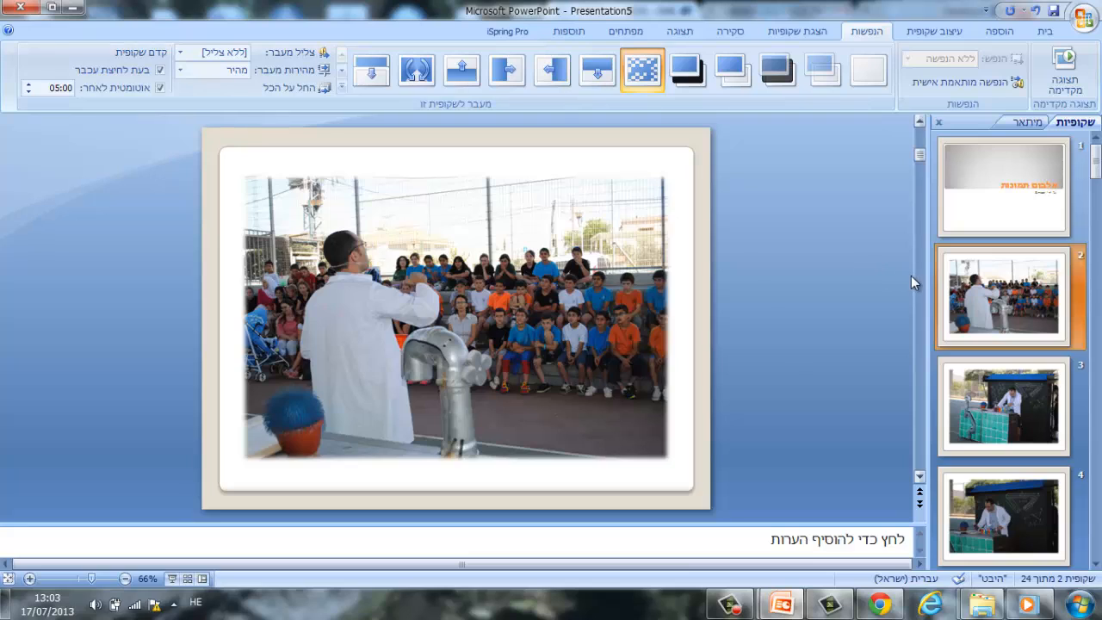
Start the slide show from the album's title slide.
left_click(978, 183)
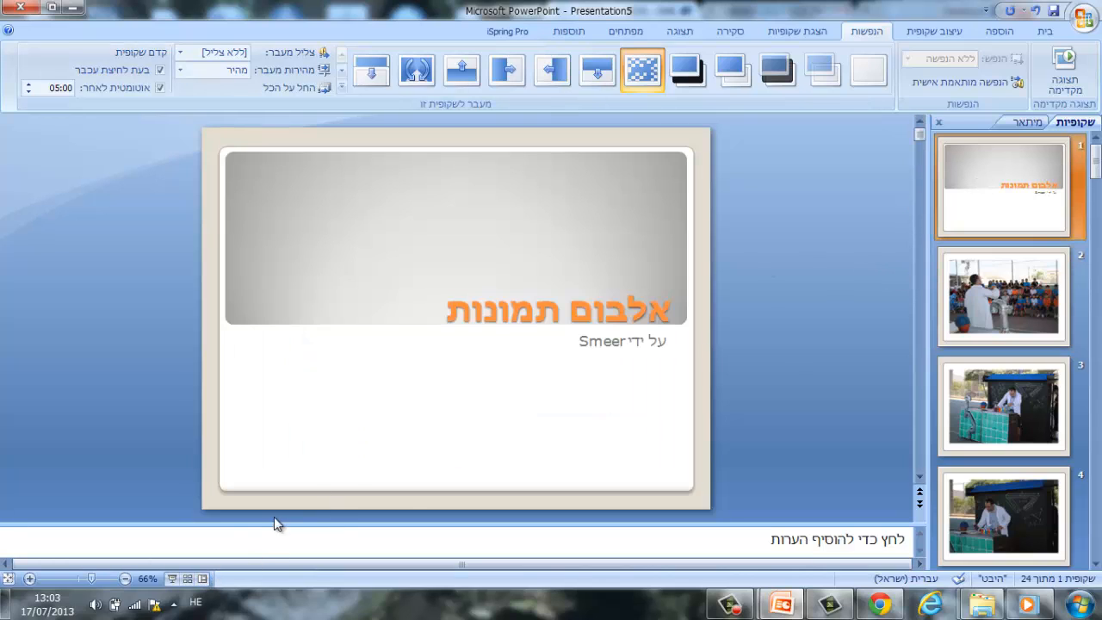
left_click(173, 581)
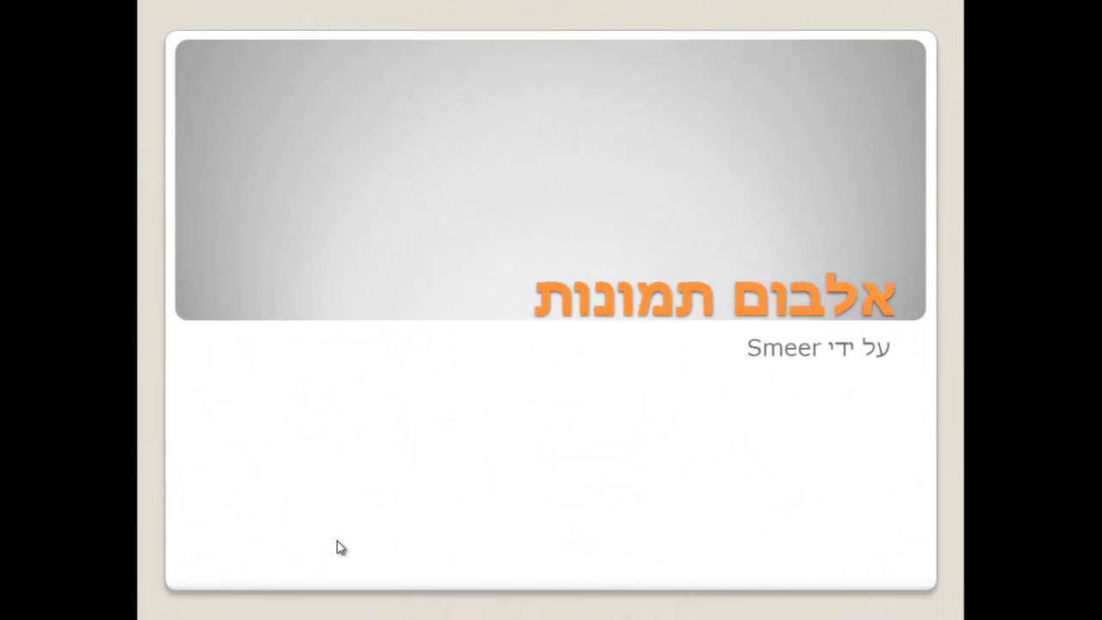